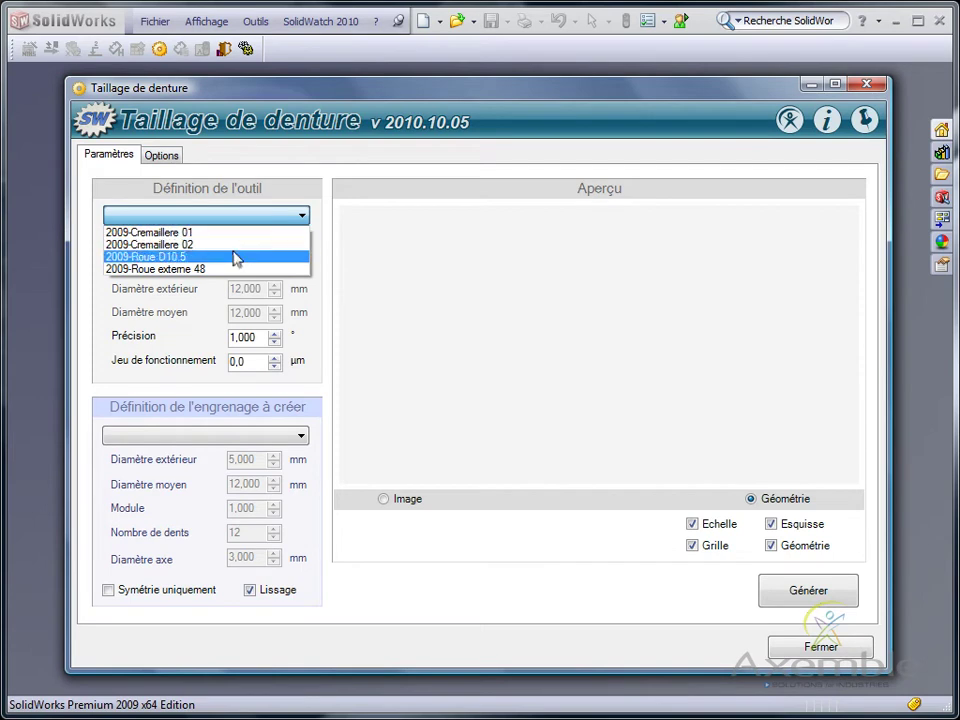
Step: Choose 2009-Roue D10.5 as the cutting tool and define the gear to create as Roue(externe) with 24 teeth
left_click(236, 257)
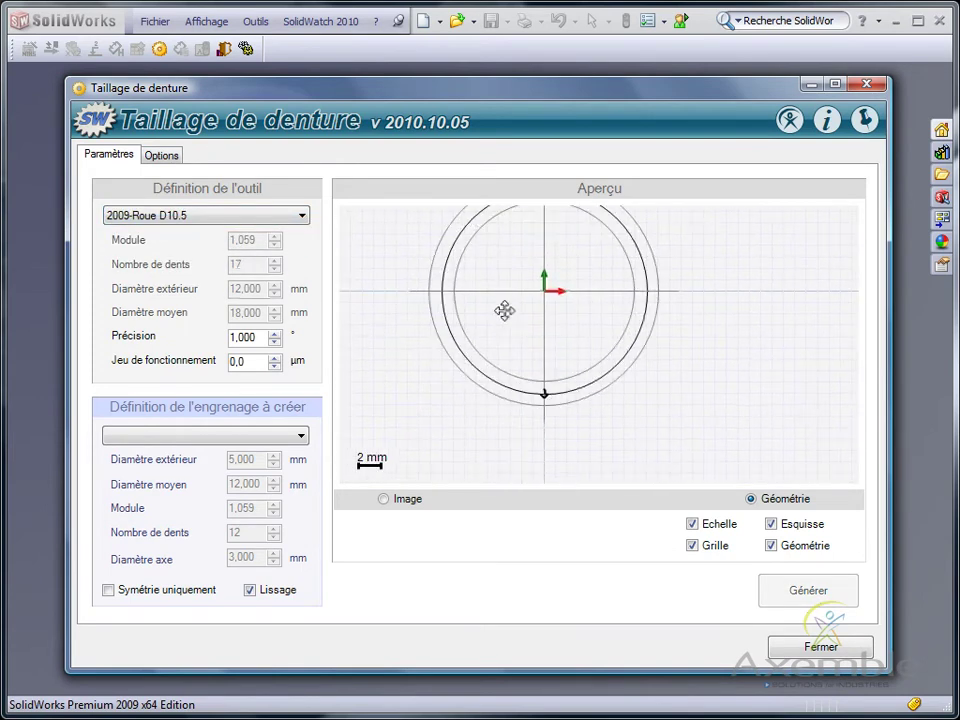
left_click(260, 436)
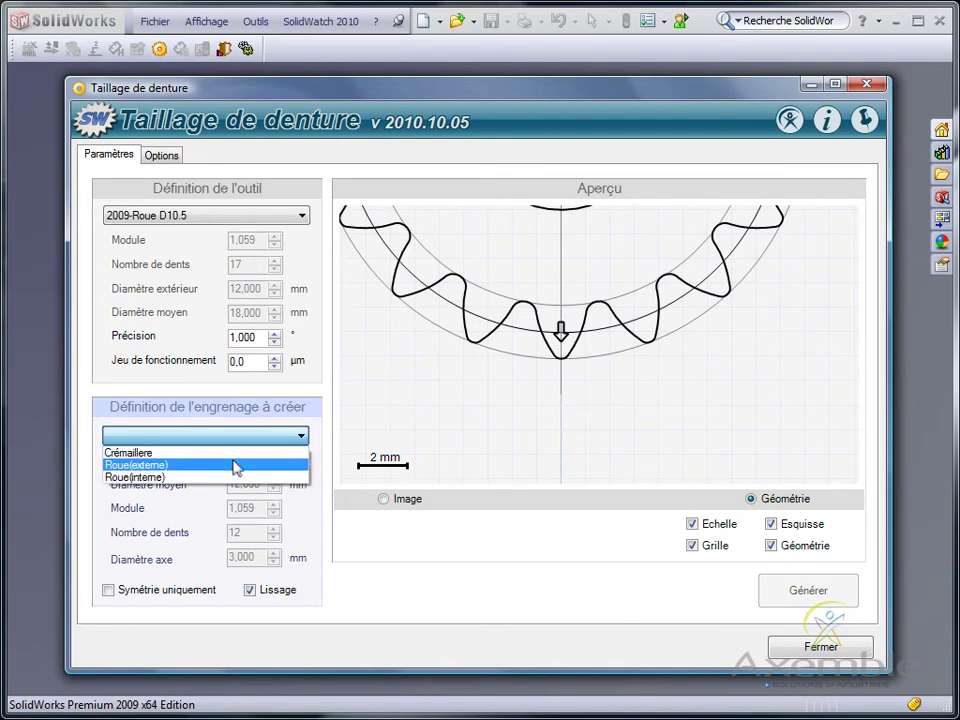
left_click(233, 466)
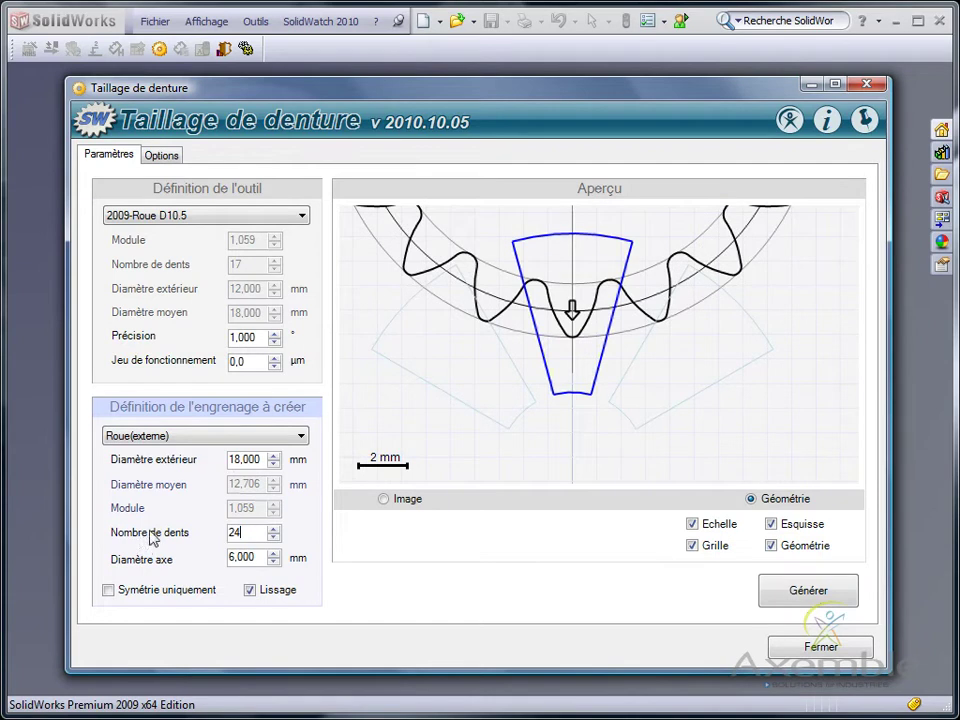
left_click(461, 411)
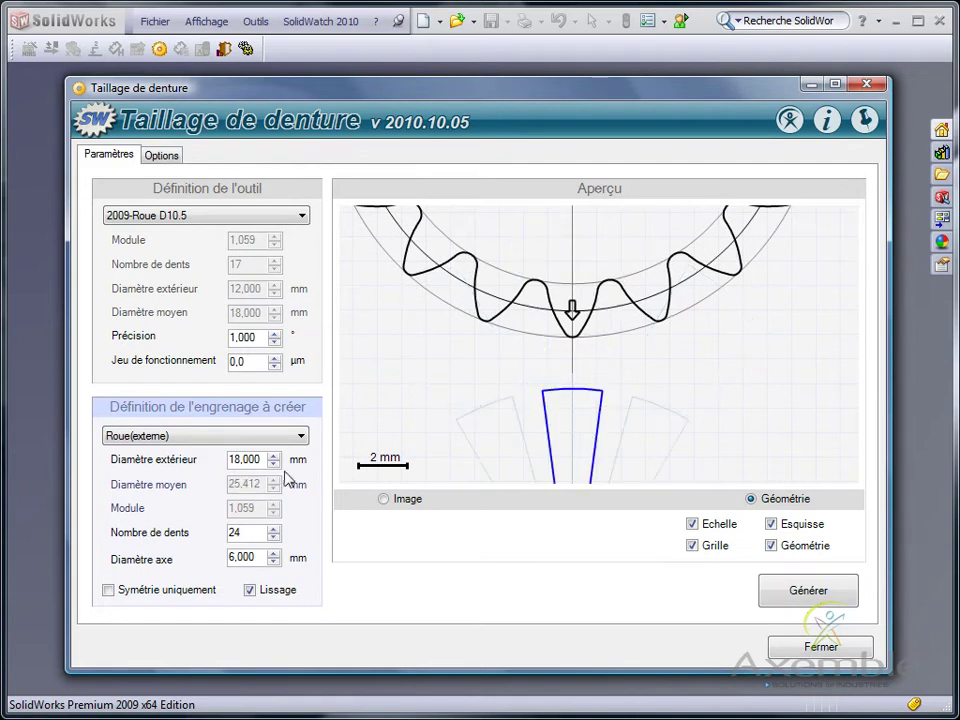
Step: Set the gear's outside diameter (Diamètre extérieur) to 28 mm and its axis diameter (Diamètre axe) to 17 mm
left_click_drag(273, 455, 274, 460)
left_click_drag(274, 554, 275, 557)
left_click(275, 557)
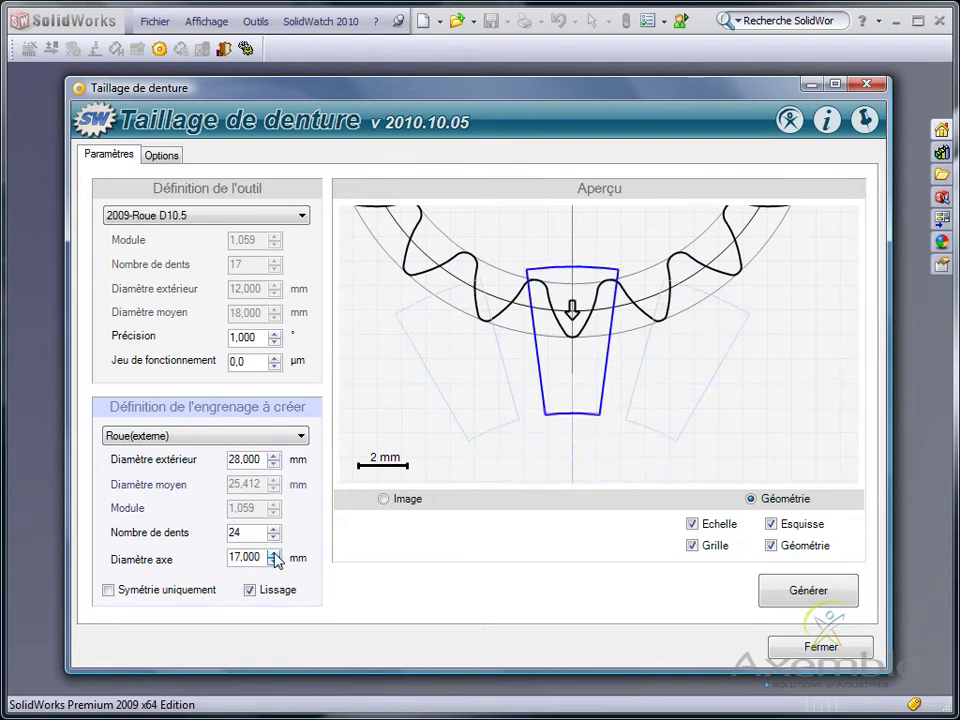
scroll(559, 377, "down", 2)
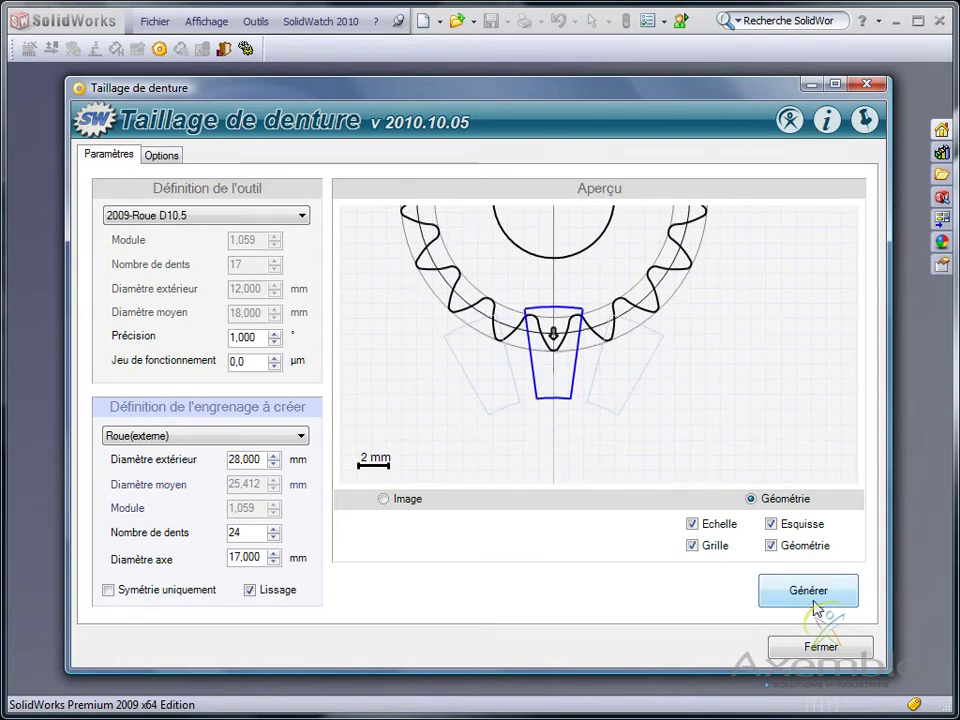
Step: Generate the gear with smoothing (Lissage) turned off and Symétrie uniquement turned on
left_click(276, 341)
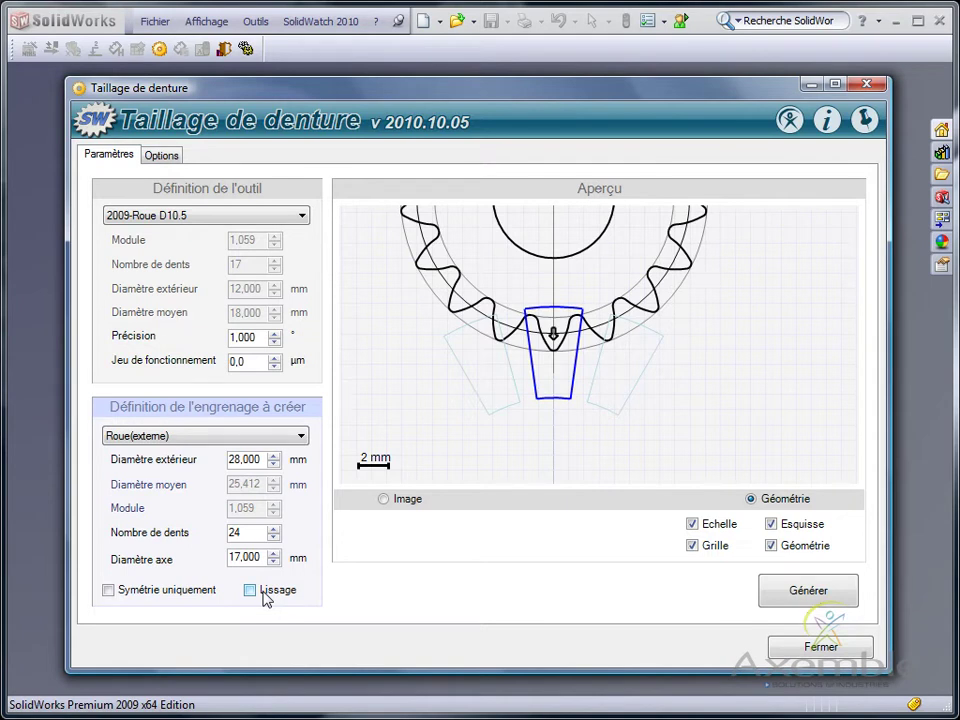
left_click(176, 598)
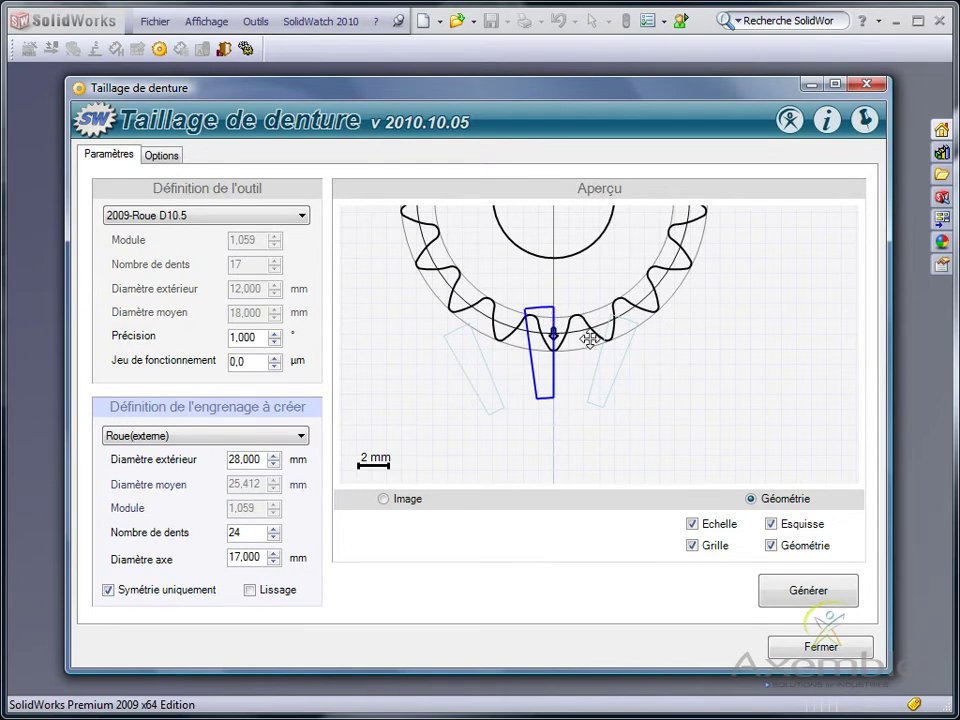
left_click(816, 596)
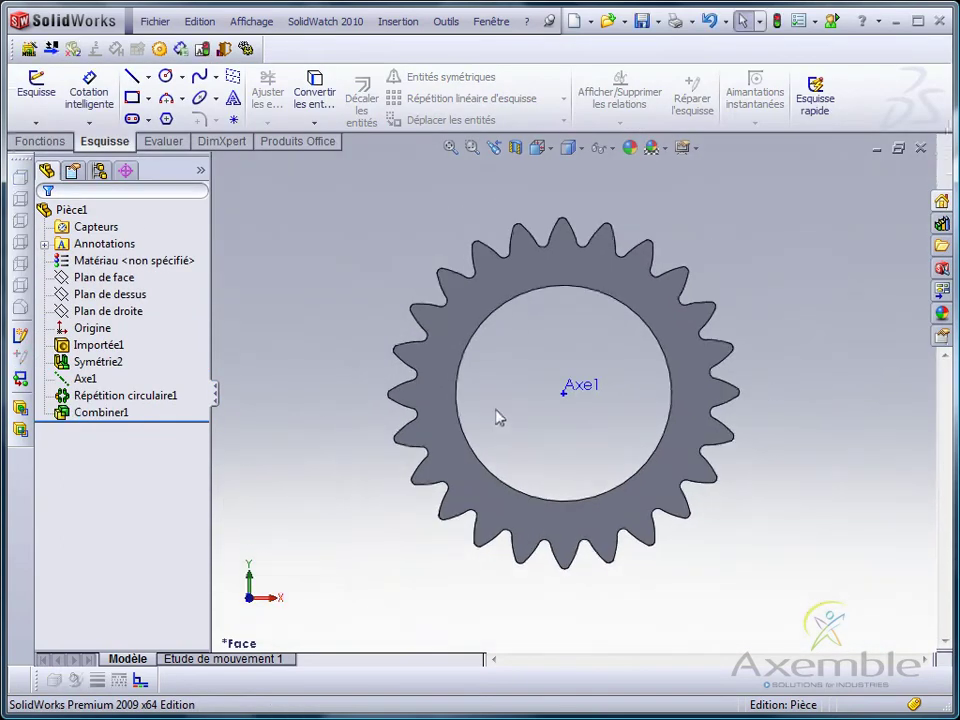
Step: Examine the tooth flank faces of the generated gear up close at an angle
middle_click_drag(500, 421, 564, 441)
scroll(477, 376, "down", 12)
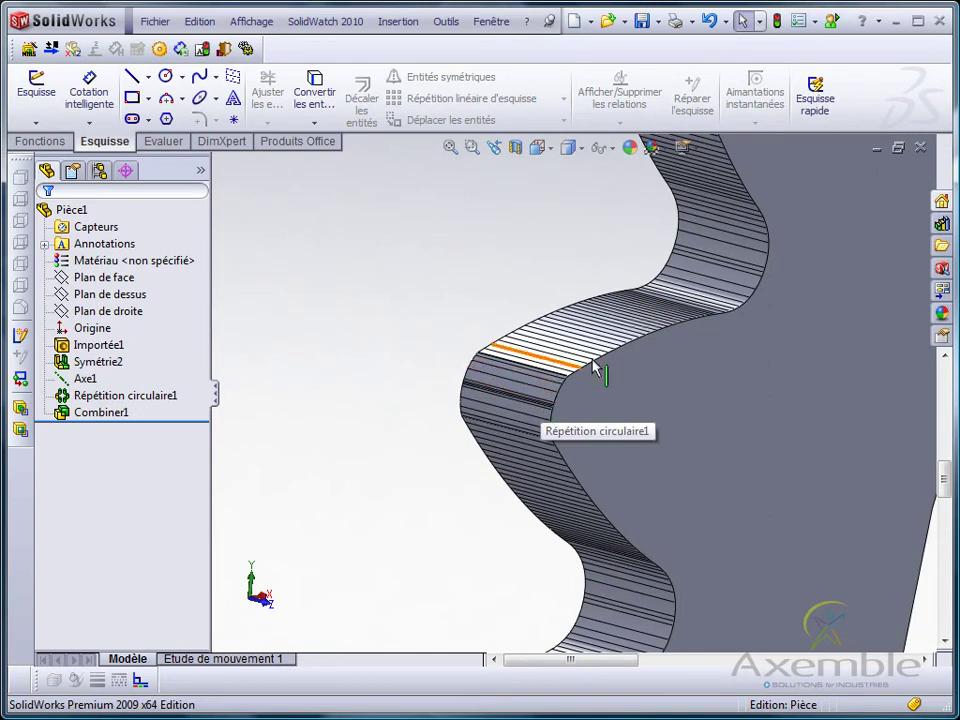
scroll(698, 405, "up", 5)
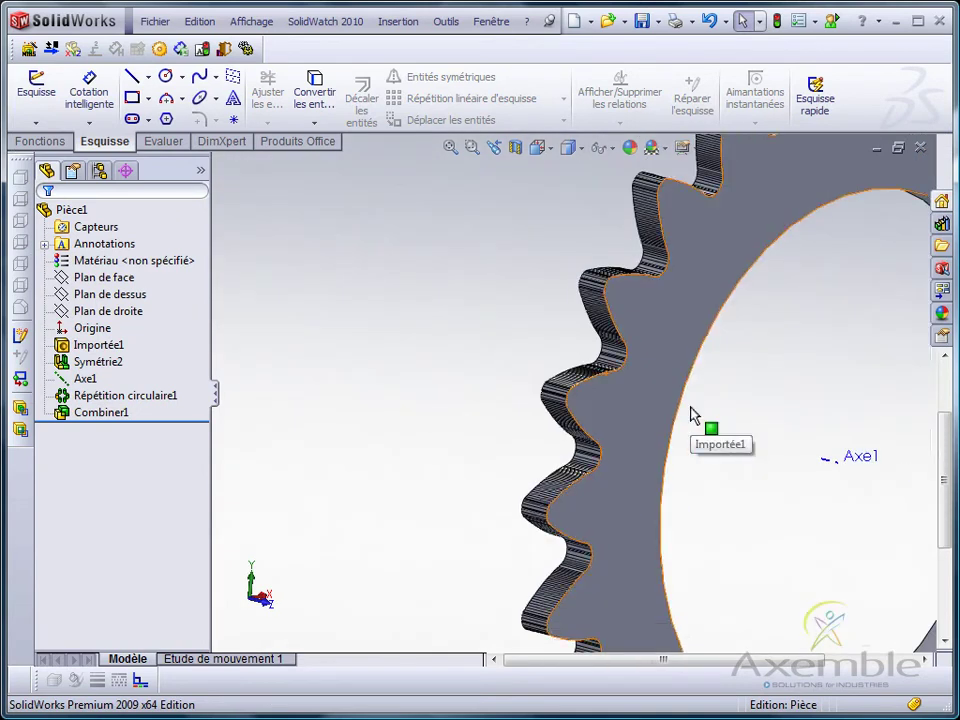
Step: Roll the feature history back to just after Importée1 to examine the imported tooth body
left_click(175, 418)
left_click_drag(175, 418, 167, 358)
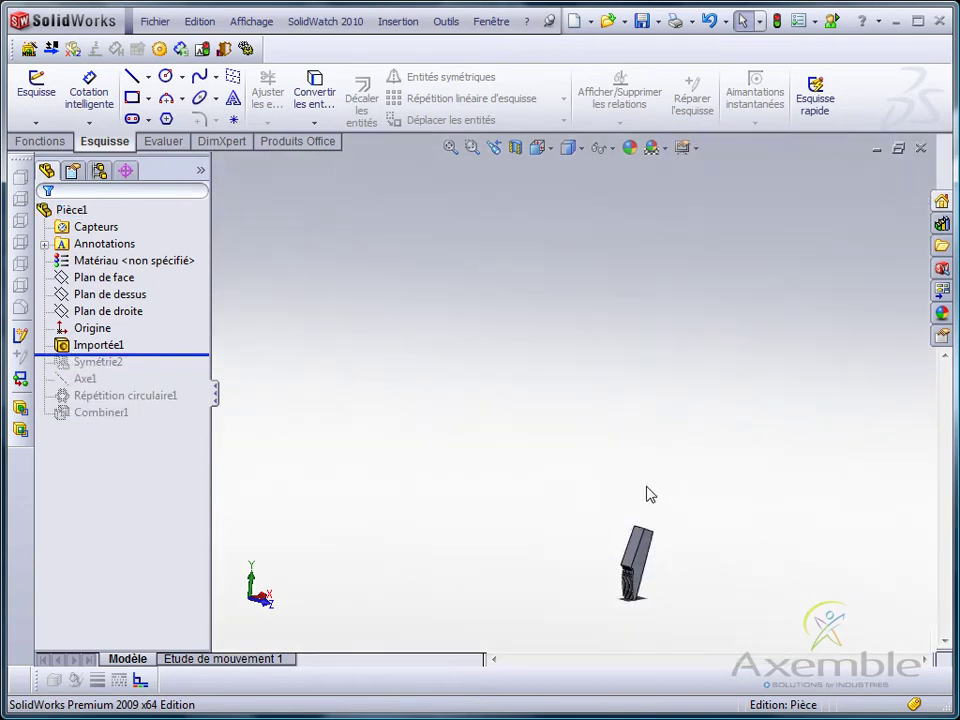
key("f")
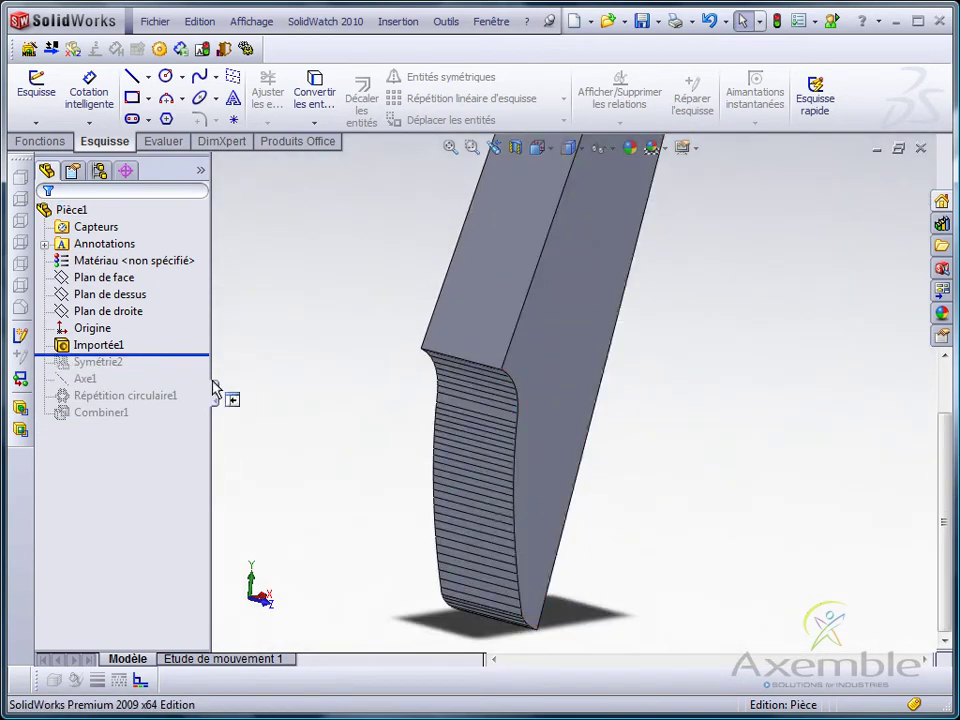
Step: Roll the feature history forward past Combiner1 and view the whole gear
left_click_drag(195, 356, 189, 422)
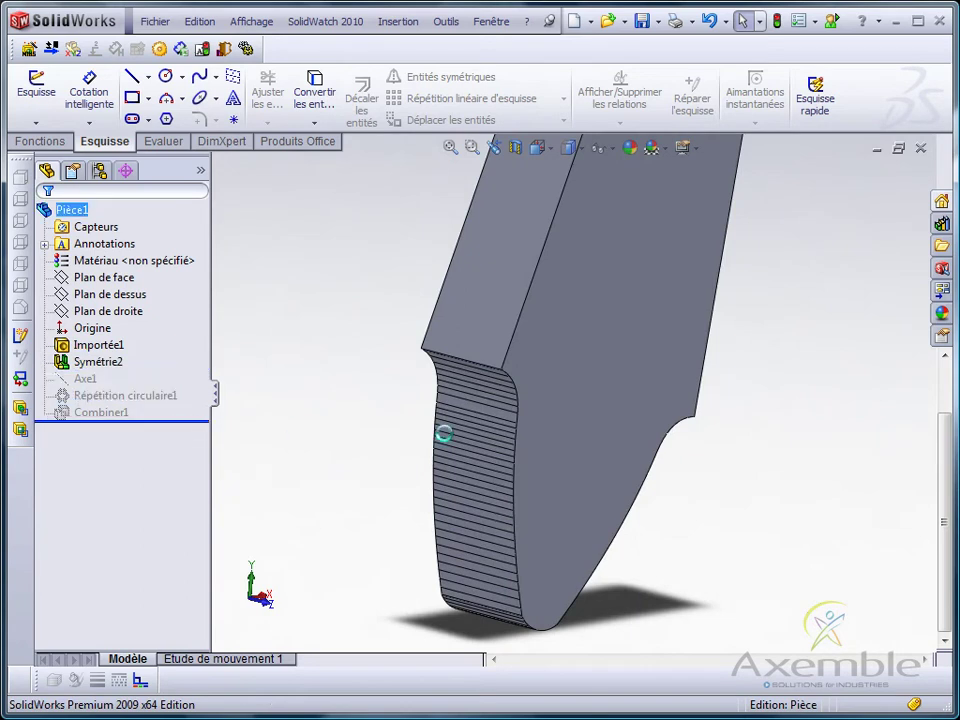
scroll(450, 443, "down", 5)
scroll(634, 291, "down", 3)
key("f")
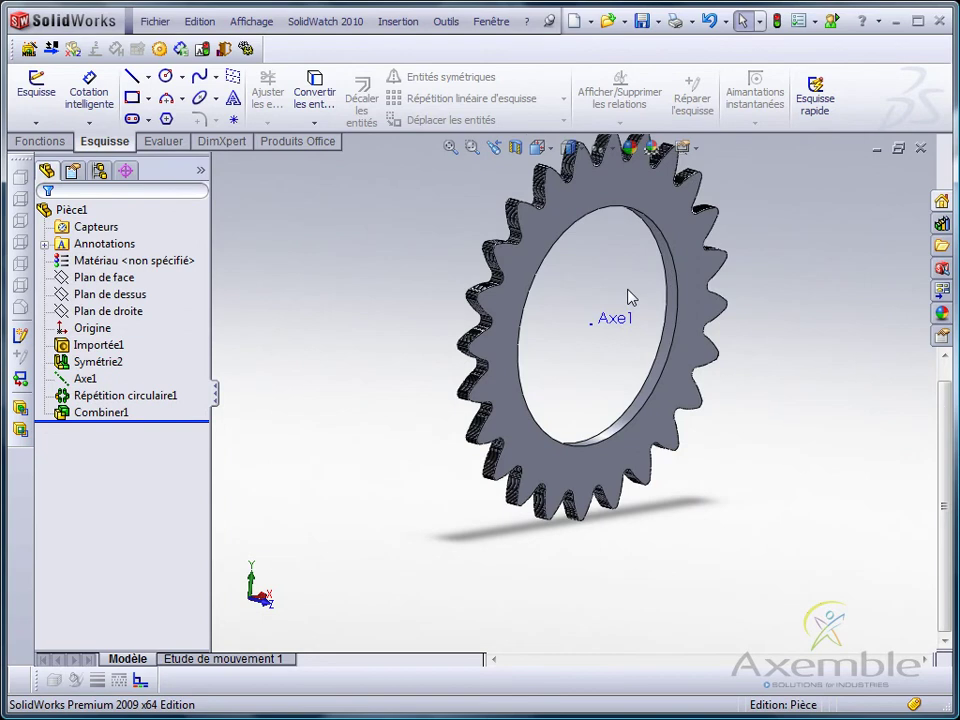
Step: Return to the gear-cutting dialog and generate a second gear with Lissage on, Symétrie uniquement off and precision 1.5°
left_click(875, 150)
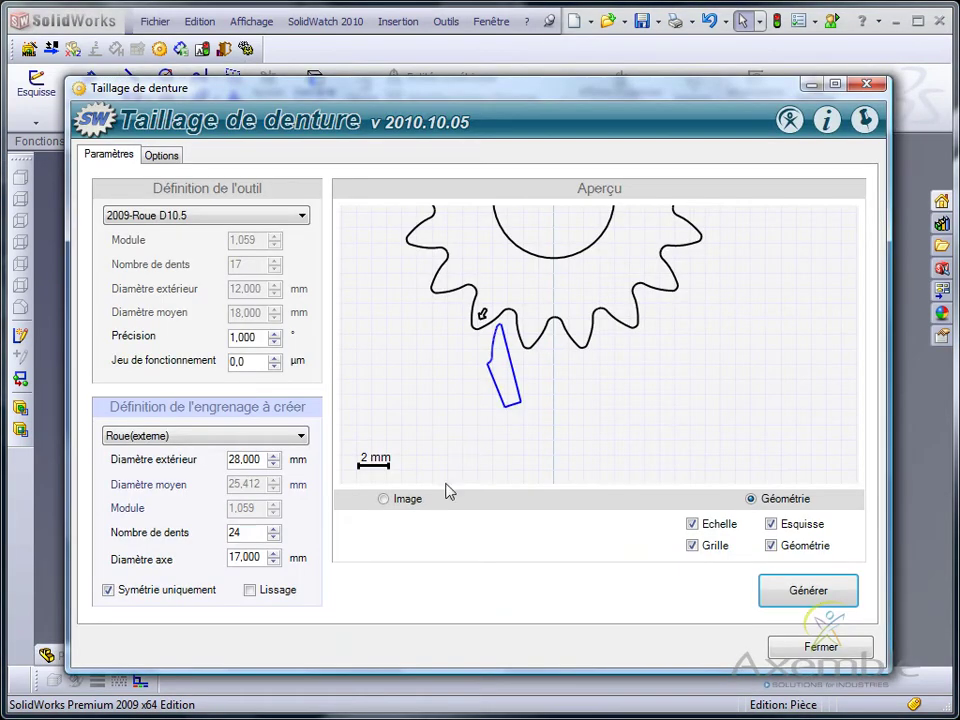
left_click(272, 596)
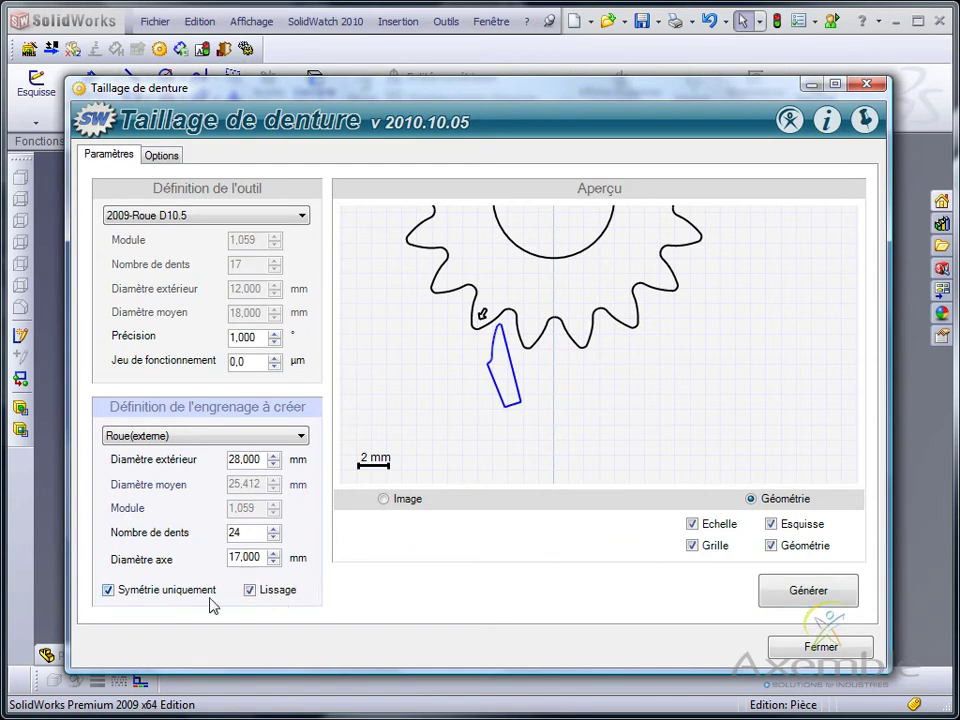
left_click(163, 597)
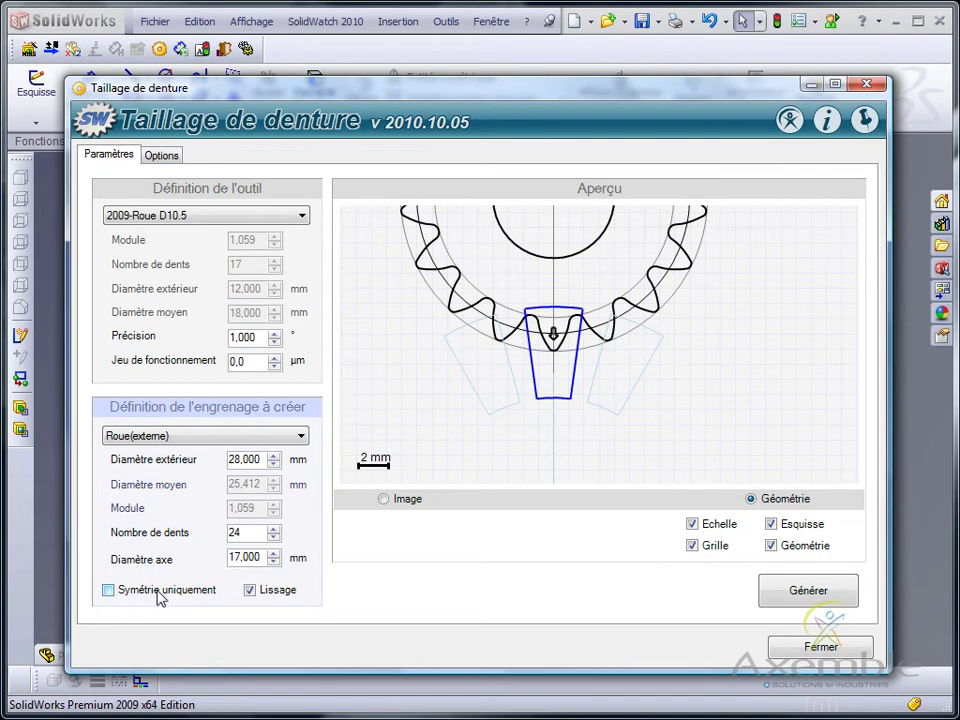
left_click(275, 334)
left_click(842, 599)
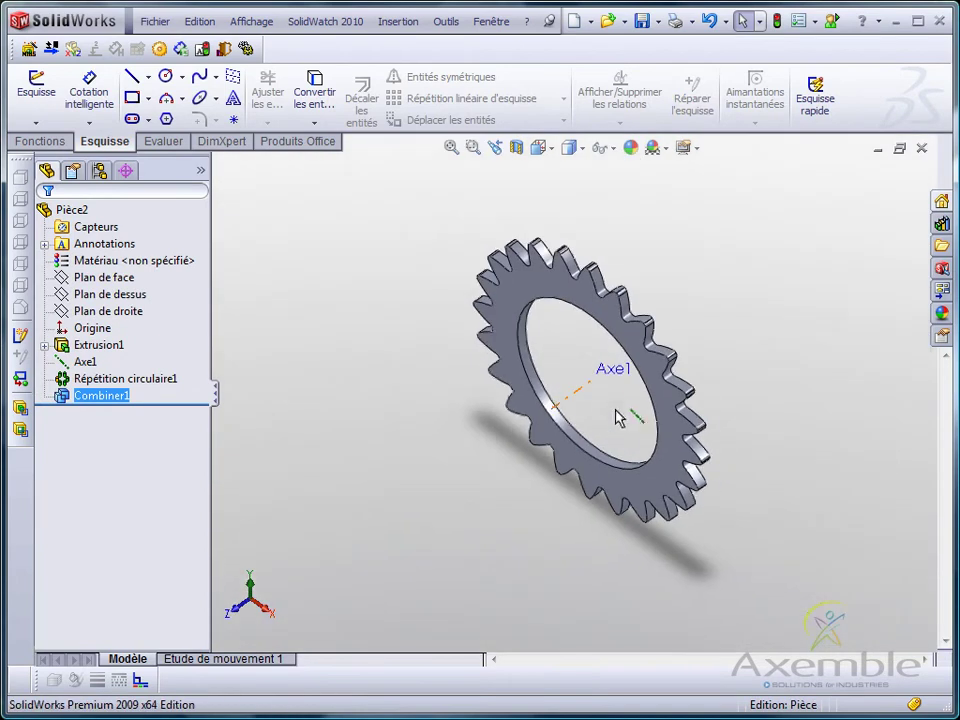
Step: Roll the new part's history back to just after Extrusion1 and highlight the extrusion's sketch, Esquisse1
scroll(620, 427, "down", 4)
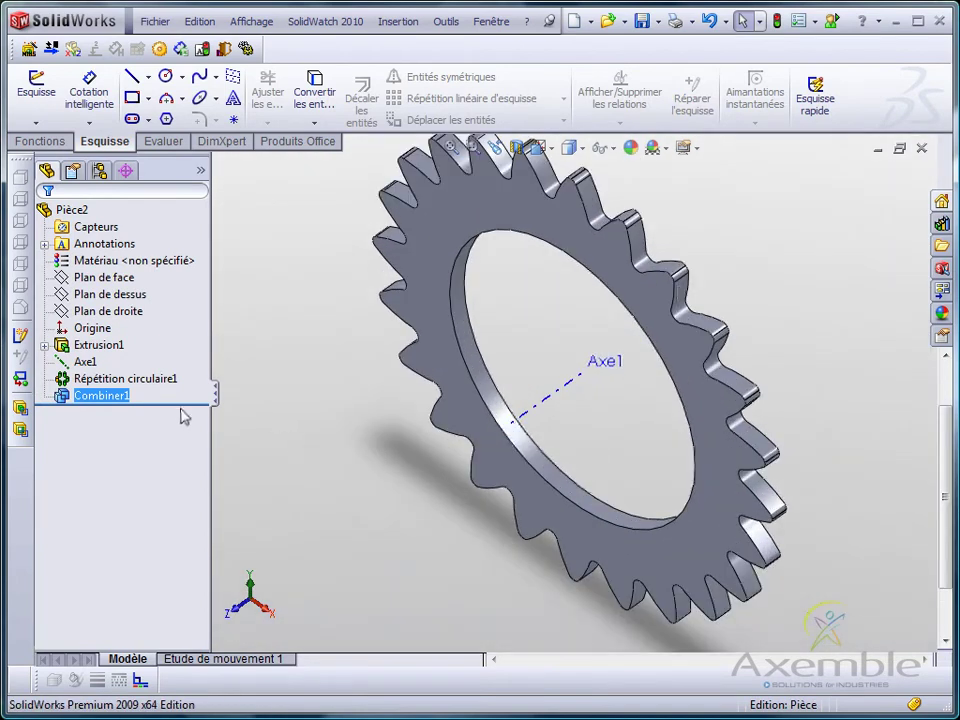
left_click_drag(190, 401, 182, 357)
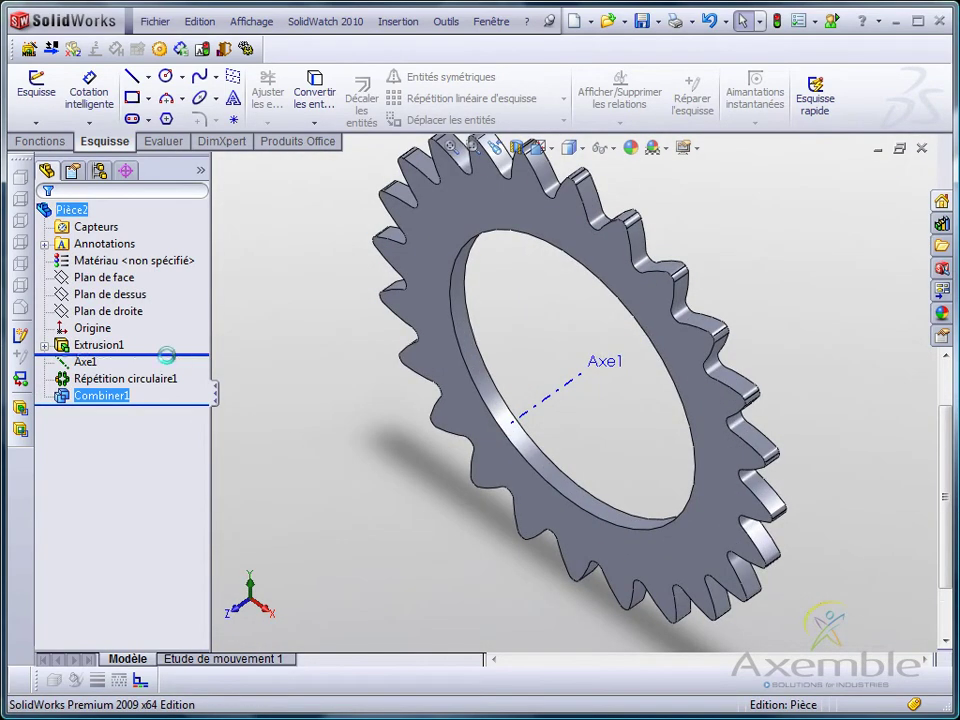
left_click(45, 346)
mouse_move(242, 375)
middle_mouse_down()
mouse_move(358, 283)
mouse_move(340, 300)
middle_mouse_up()
left_click(122, 362)
scroll(463, 514, "down", 4)
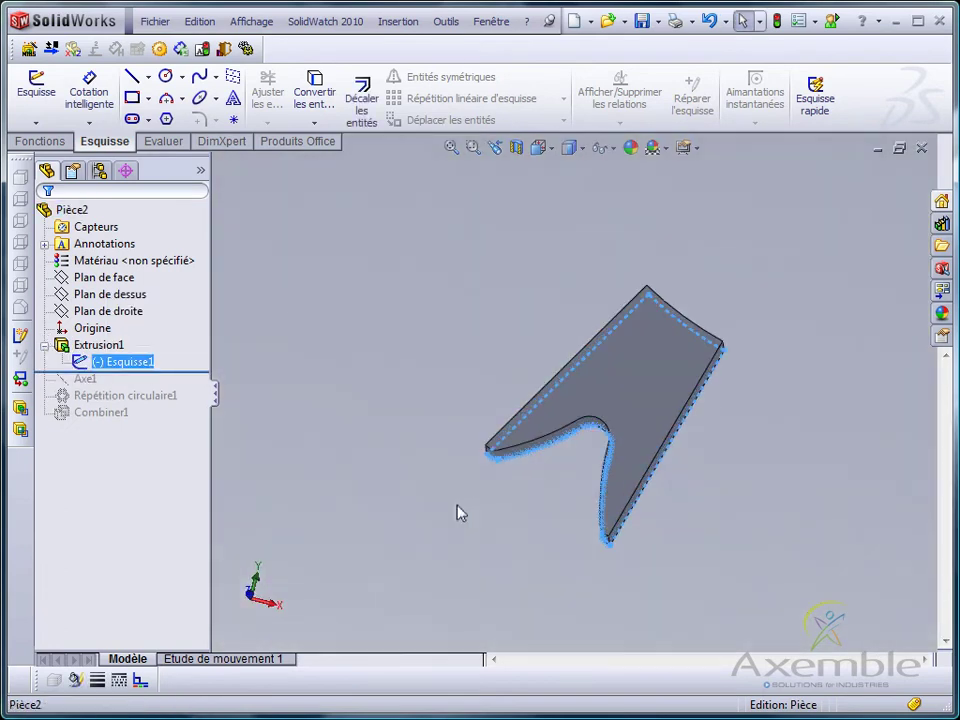
Step: Open Esquisse1 for editing to examine the tooth profile curve, and exit the sketch
right_click(95, 366)
left_click(108, 316)
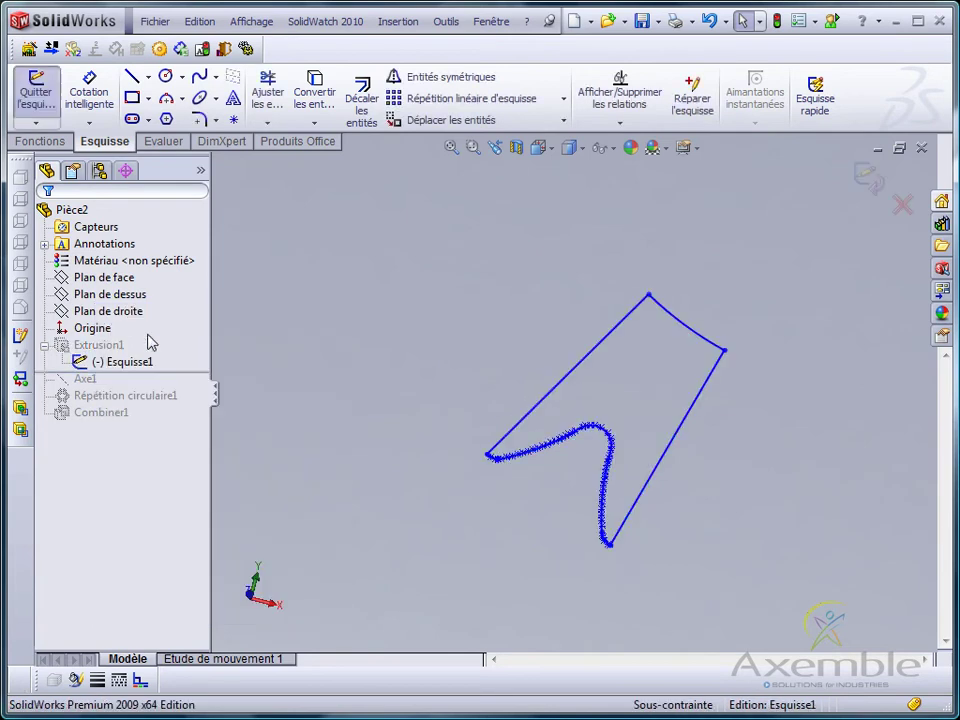
scroll(574, 478, "down", 5)
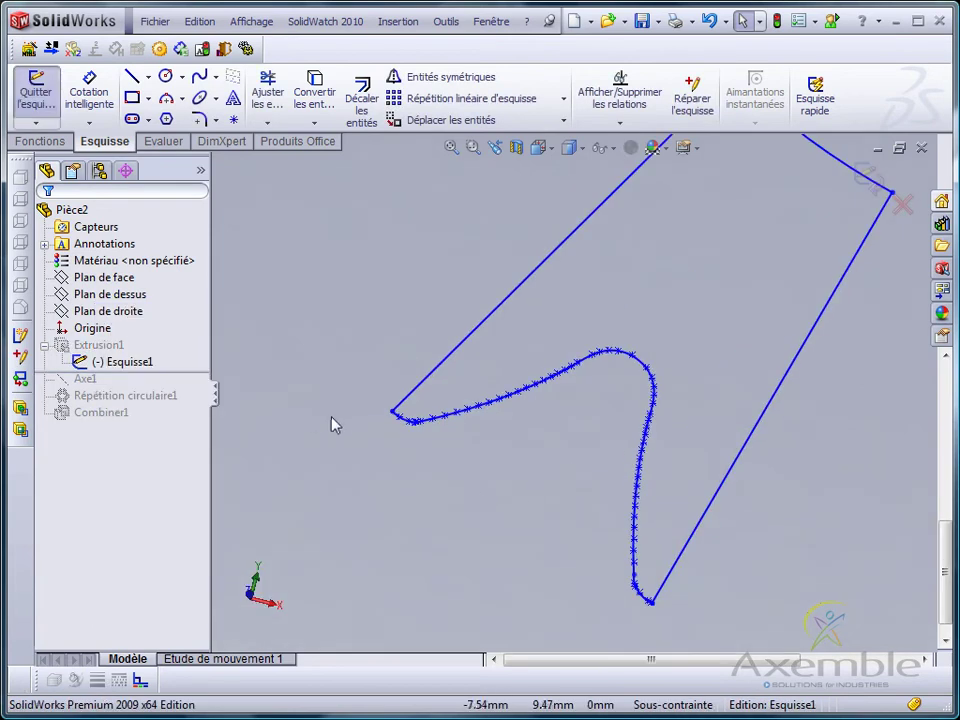
left_click(869, 182)
Step: Roll the feature history forward past Combiner1 and view the complete second gear
mouse_move(193, 370)
left_mouse_down()
mouse_move(193, 405)
mouse_move(167, 440)
left_mouse_up()
scroll(463, 450, "up", 6)
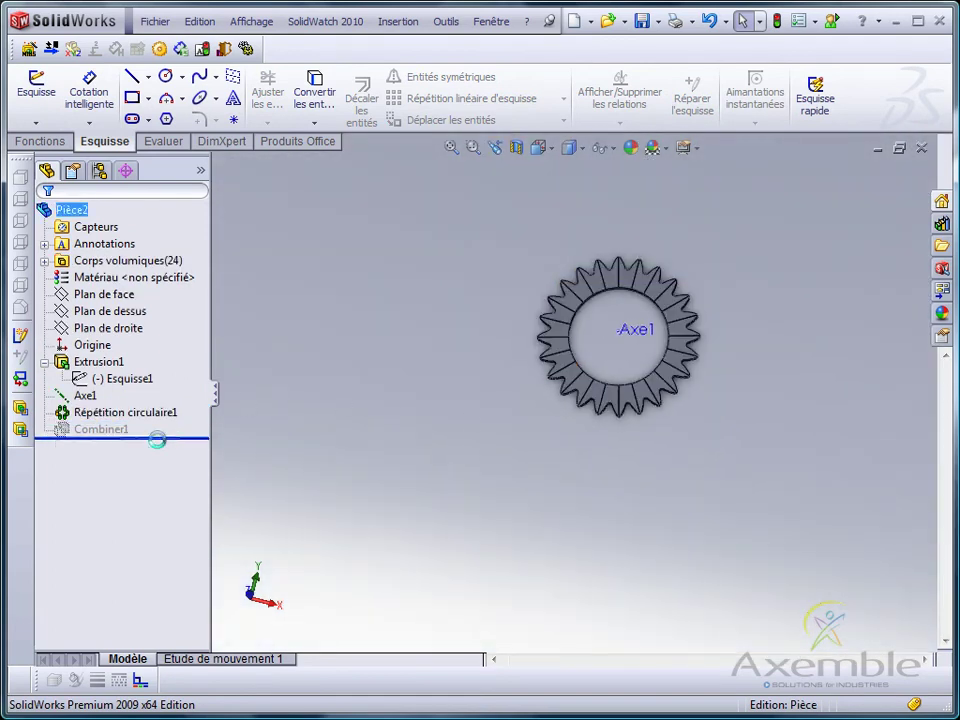
scroll(574, 396, "up", 2)
scroll(598, 382, "down", 4)
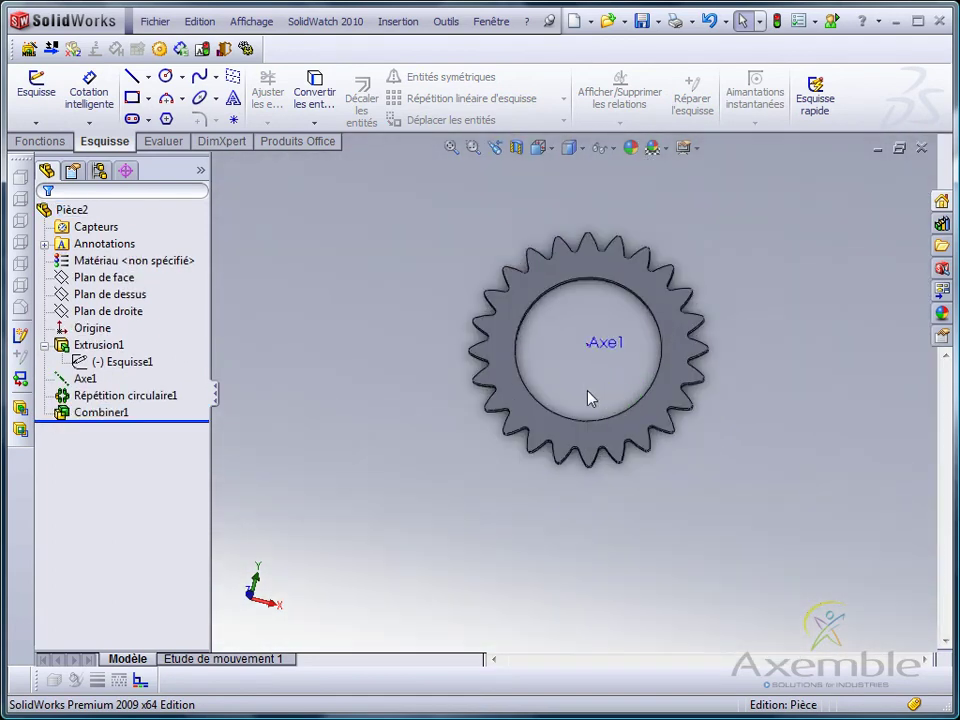
Step: Highlight the part's origin to examine its position relative to the gear, and minimize the part window
left_click(86, 331)
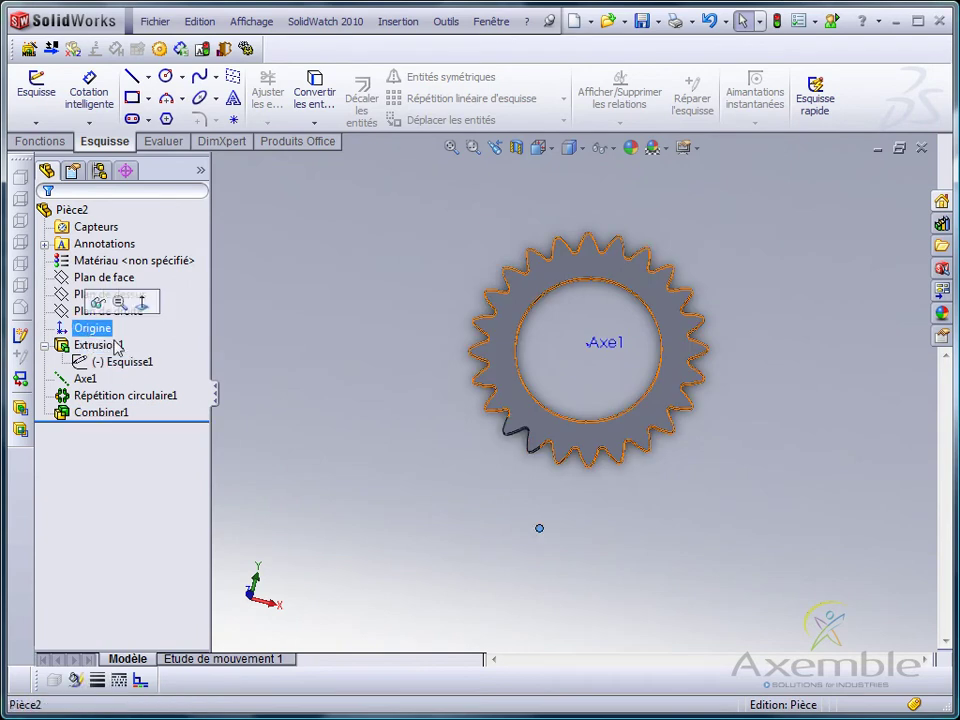
middle_click_drag(564, 561, 622, 530)
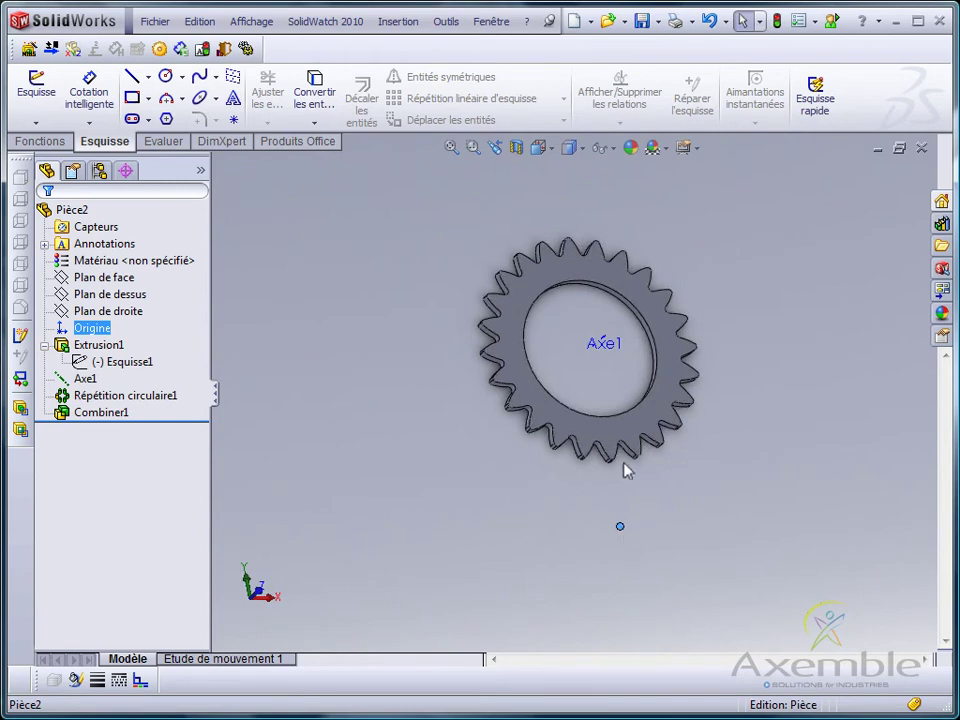
left_click(877, 148)
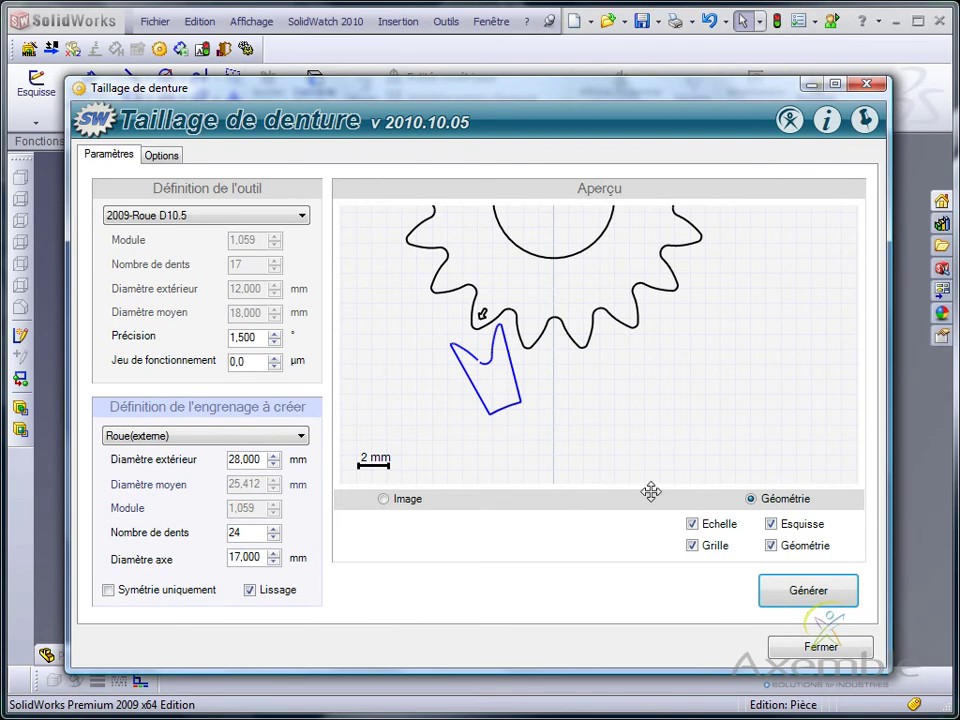
Step: Select Roue(externe) again as the type of gear to create and enlarge the preview around the tool teeth
left_click(247, 437)
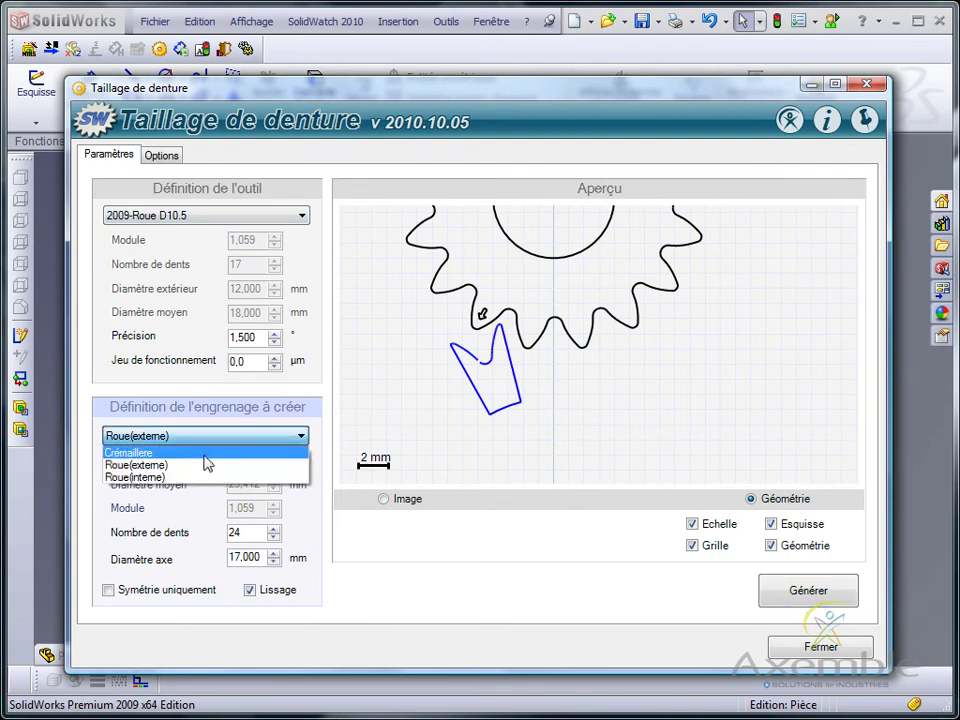
left_click(208, 458)
scroll(533, 402, "up", 5)
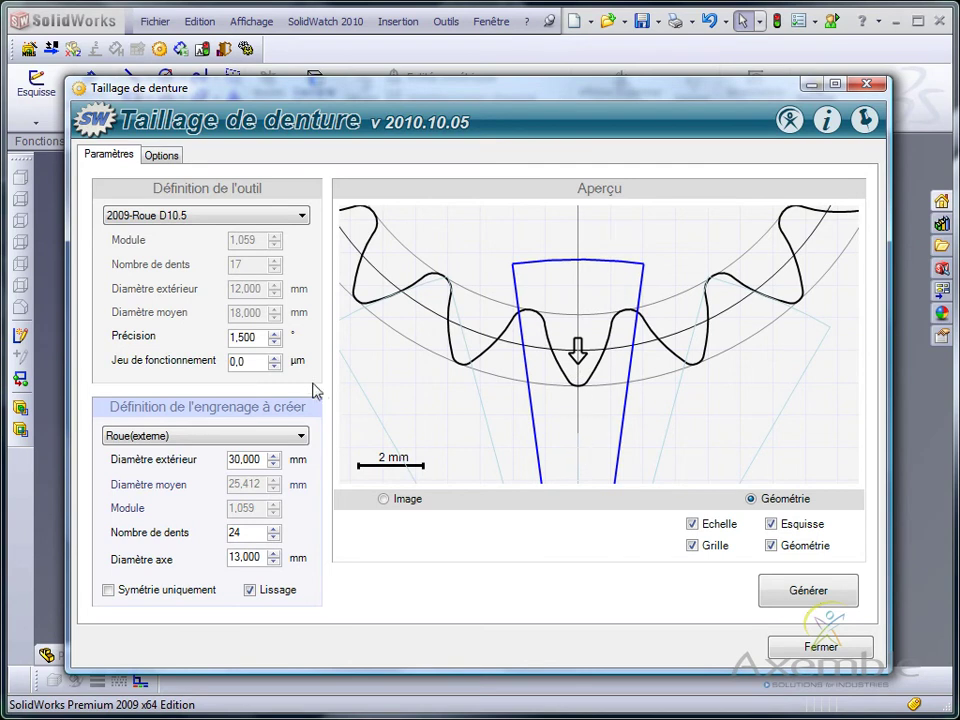
Step: Set the tool's operating clearance (Jeu de fonctionnement) to 500 µm
left_click_drag(257, 362, 230, 356)
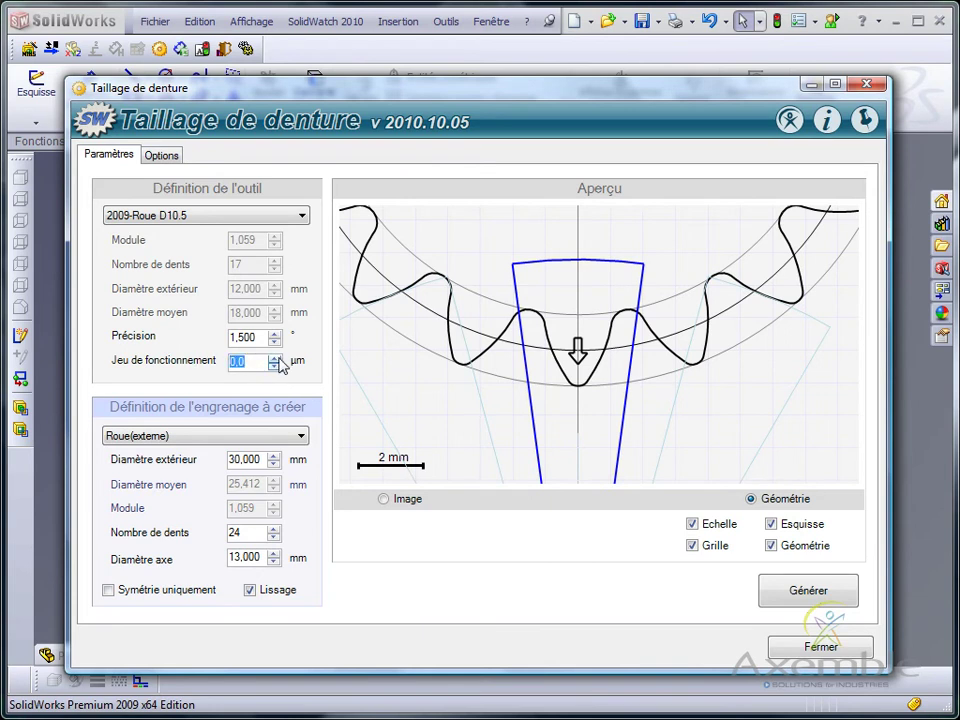
type("5")
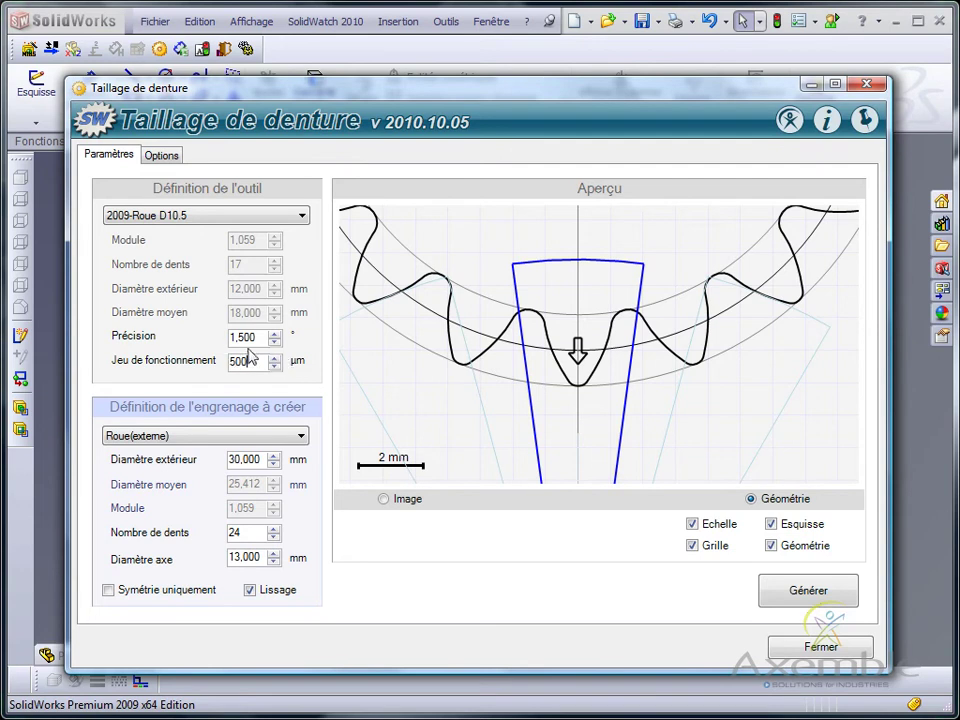
key("Return")
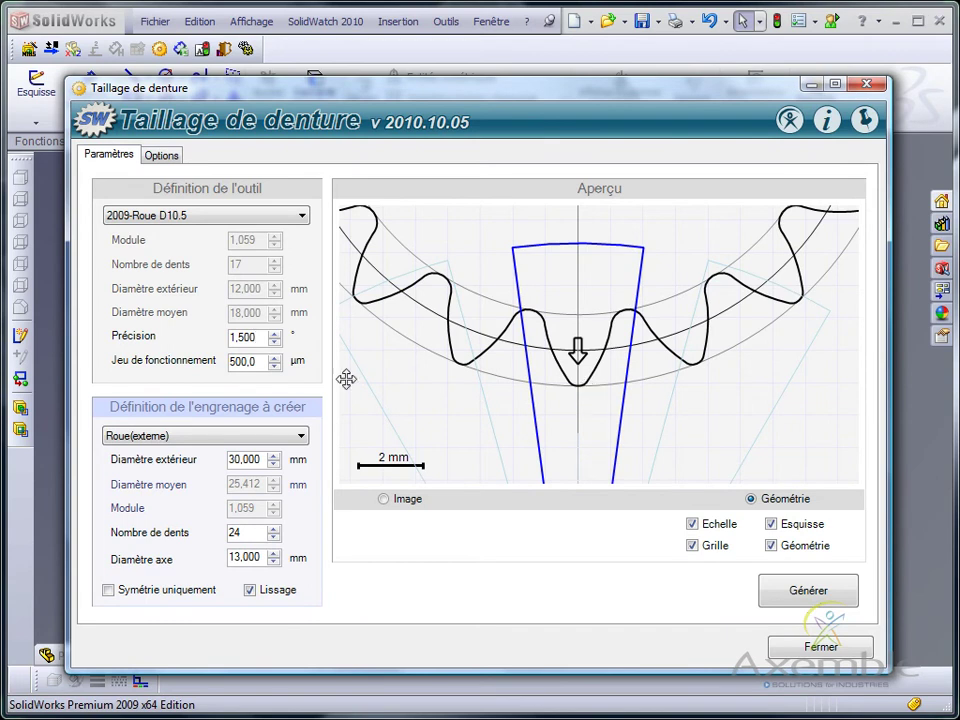
Step: Set the operating clearance (Jeu de fonctionnement) back to 0 µm
left_click_drag(258, 366, 203, 372)
type("0")
left_click(252, 339)
Step: Change the type of gear to create to Crémaillere, trying a distance of 6 mm and restoring it to 5 mm
left_click(226, 439)
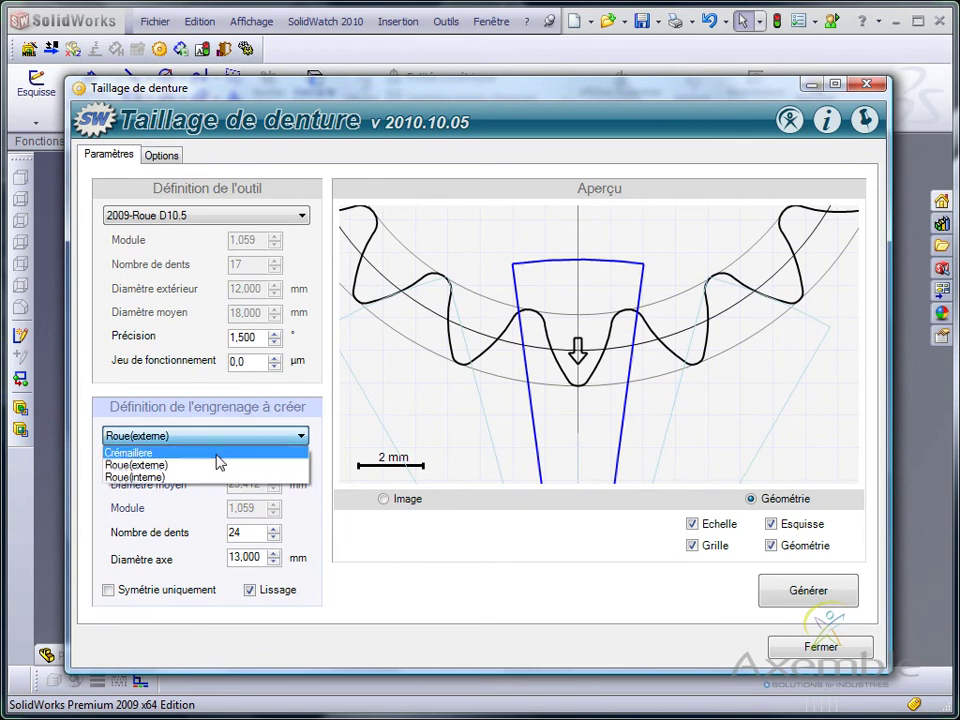
left_click(215, 453)
scroll(577, 432, "down", 3)
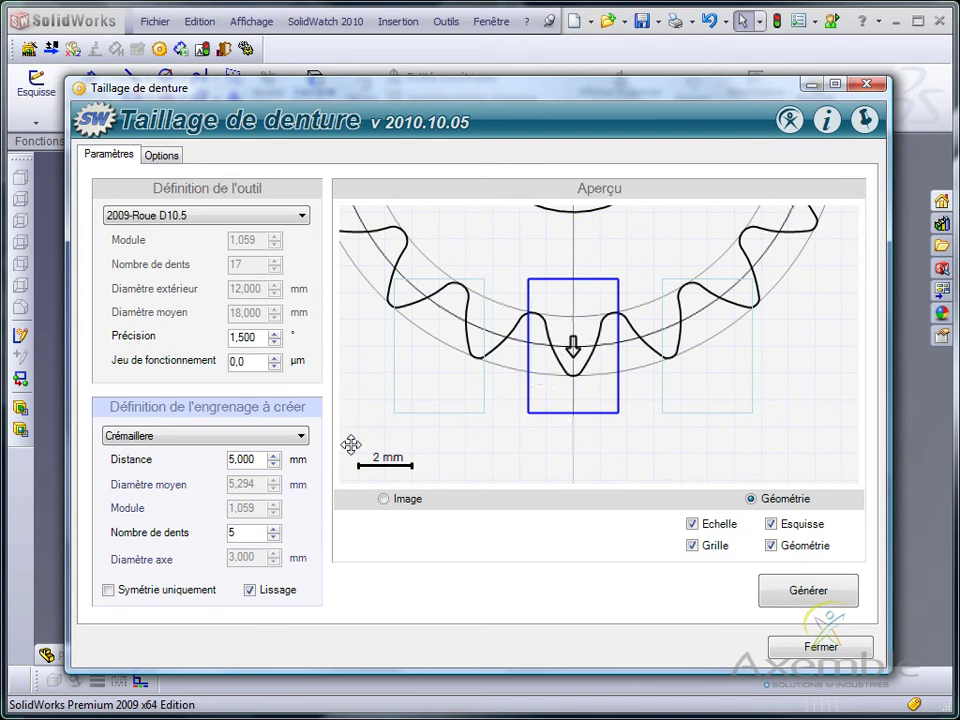
left_click_drag(559, 420, 555, 432)
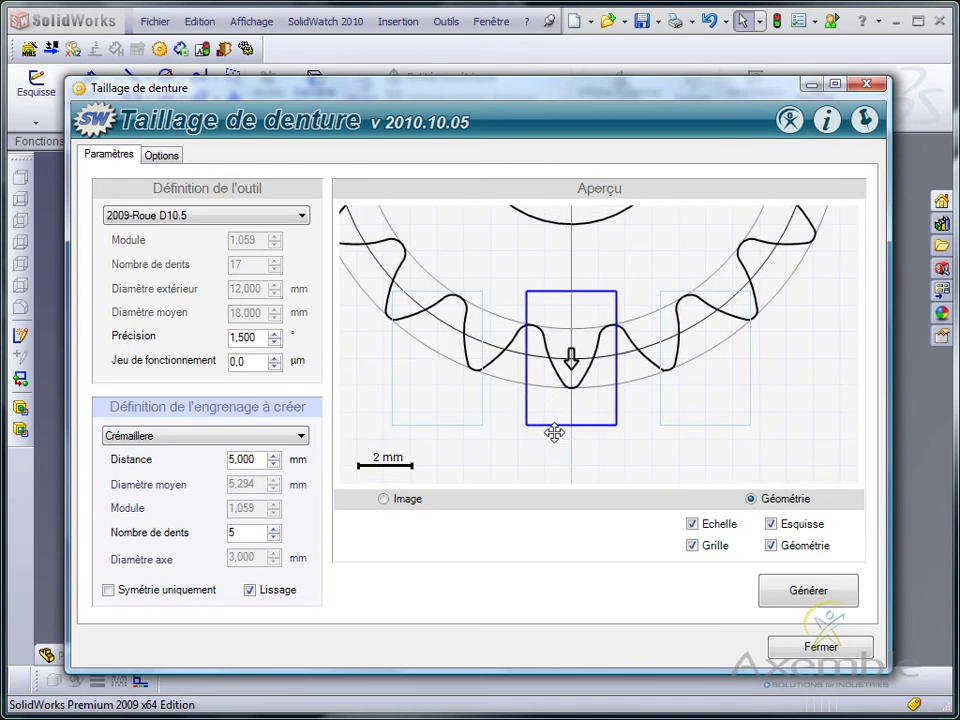
left_click(273, 456)
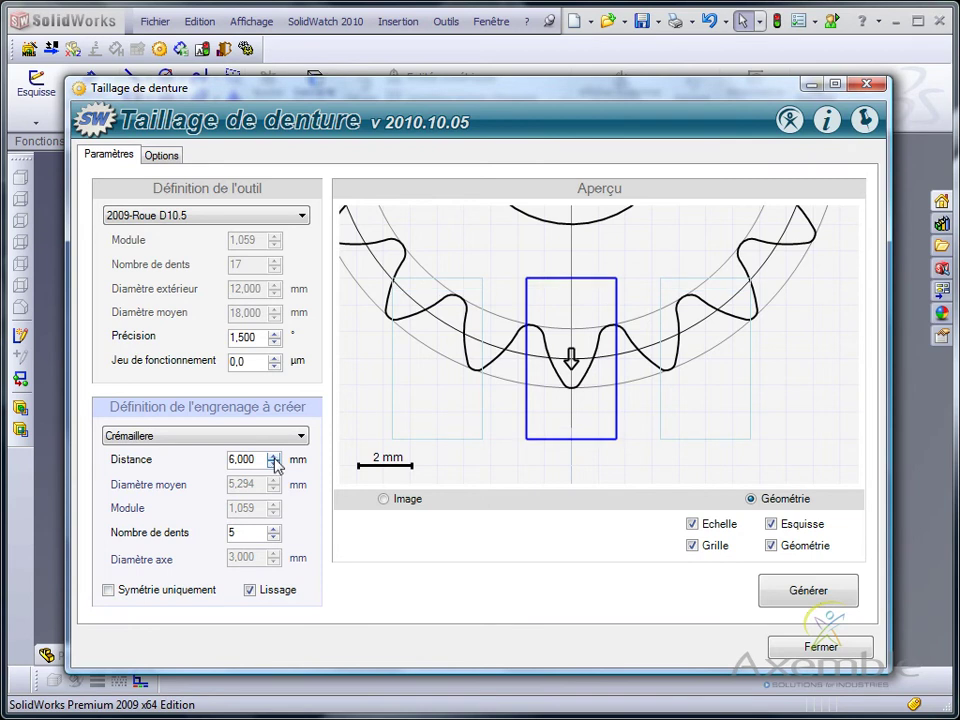
left_click(273, 466)
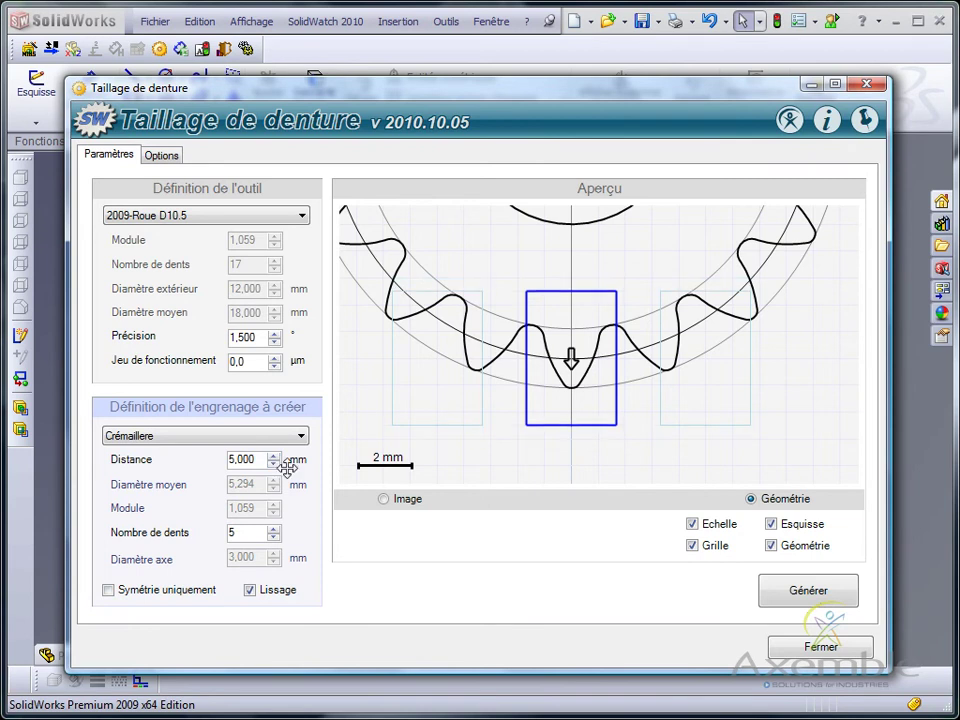
Step: Set the rack's number of teeth to 6, generate the part and examine its toothed side
left_click(273, 531)
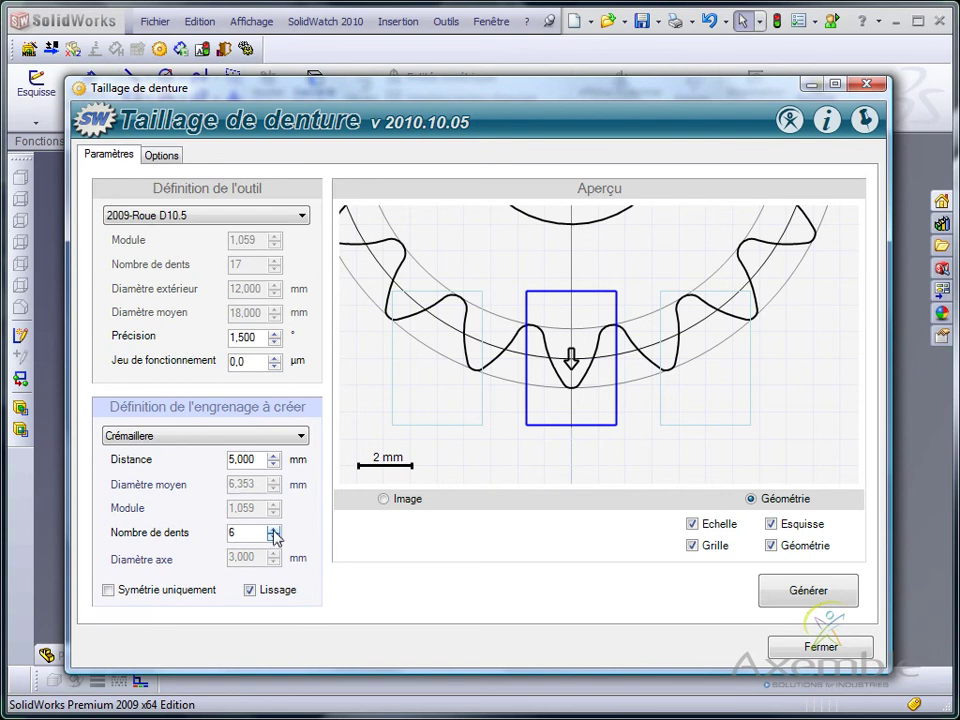
left_click(831, 589)
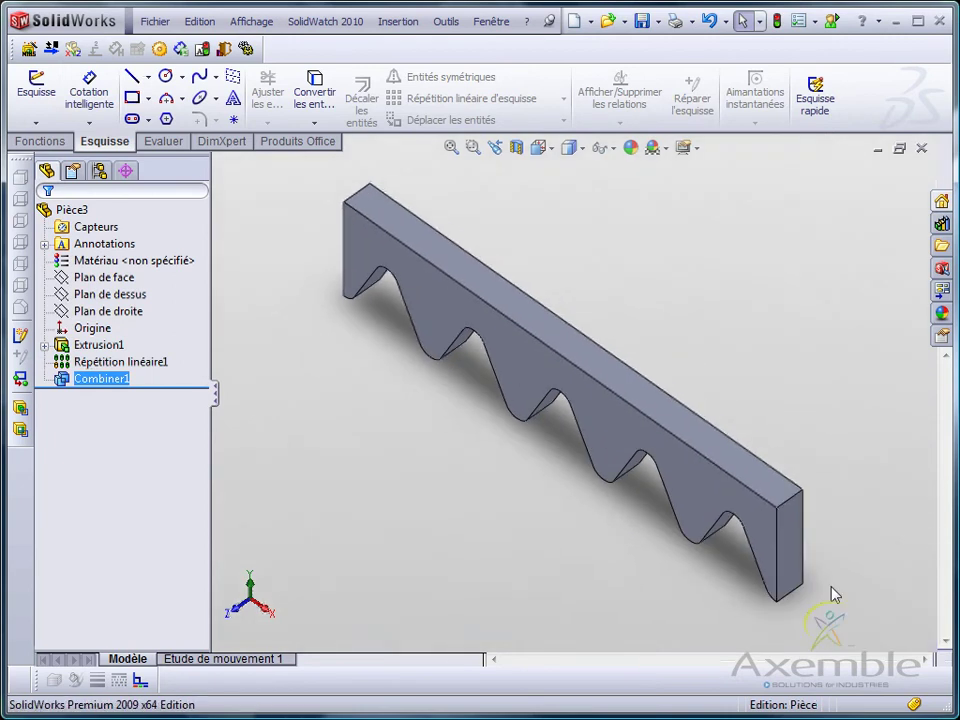
middle_click_drag(568, 594, 688, 379)
Step: Close the rack part and the two open gear parts without saving them
left_click(921, 148)
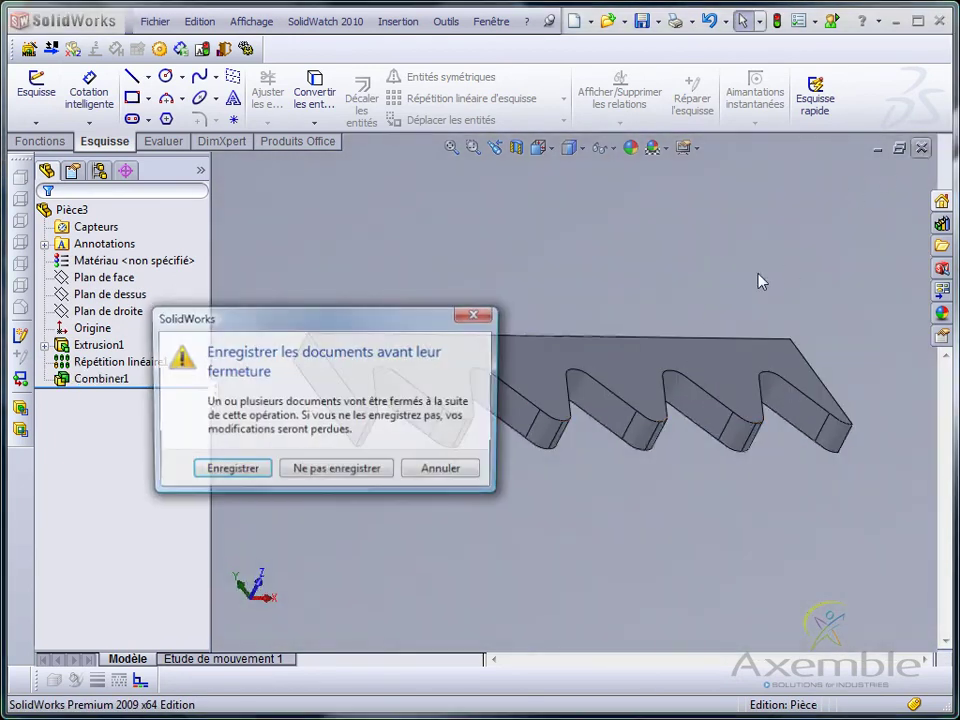
left_click(354, 469)
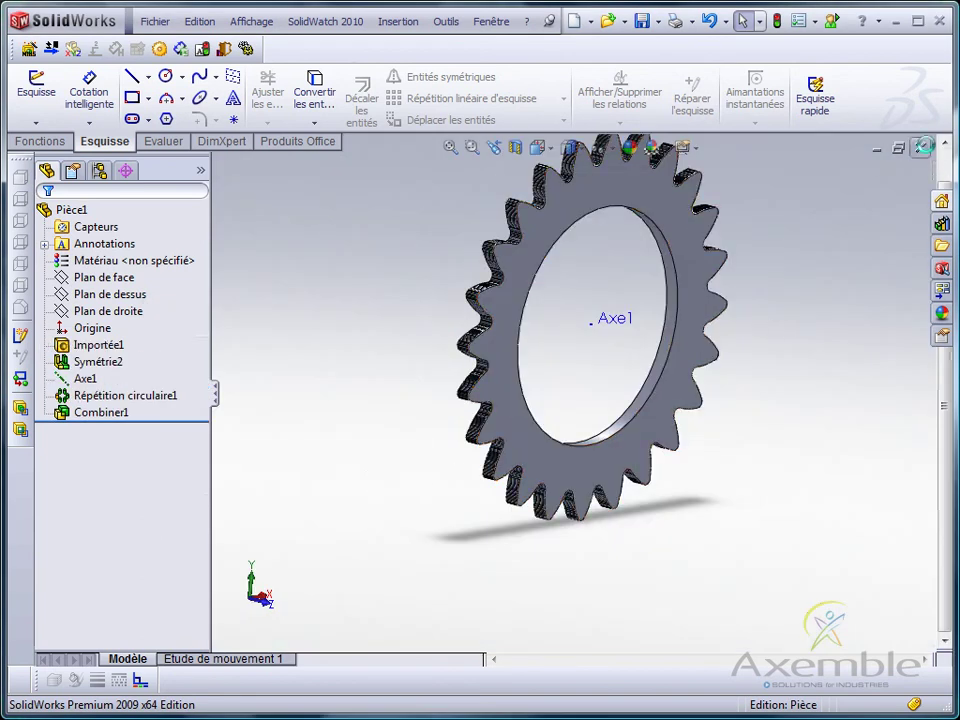
left_click(921, 148)
left_click(338, 466)
left_click(921, 148)
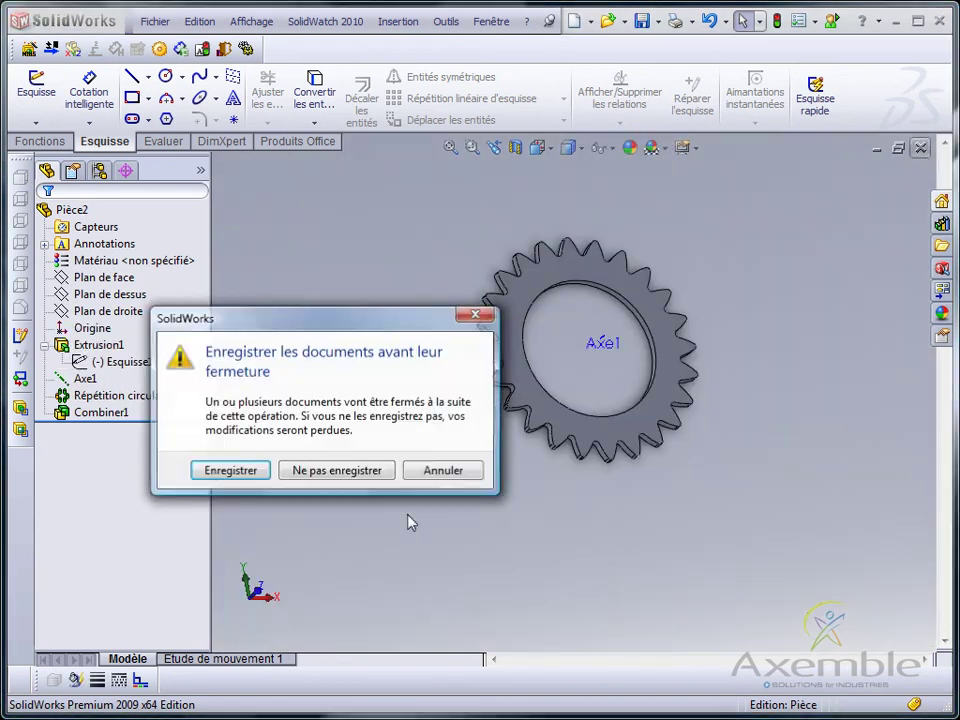
left_click(343, 467)
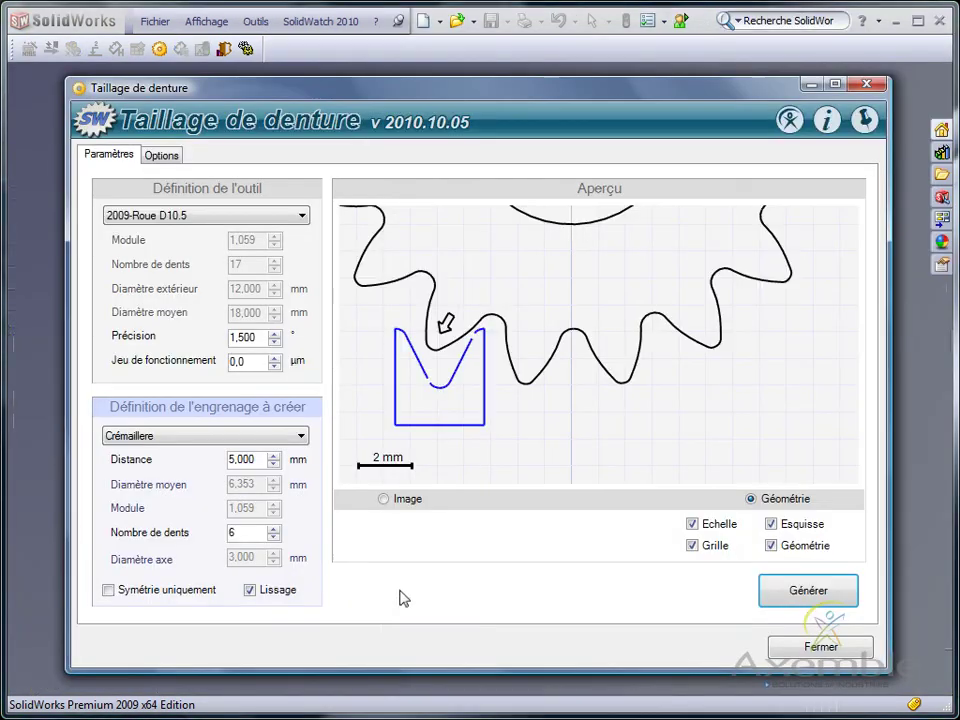
Step: Select Roue(interne) as the type of gear to create and set its number of teeth to 48
left_click(219, 436)
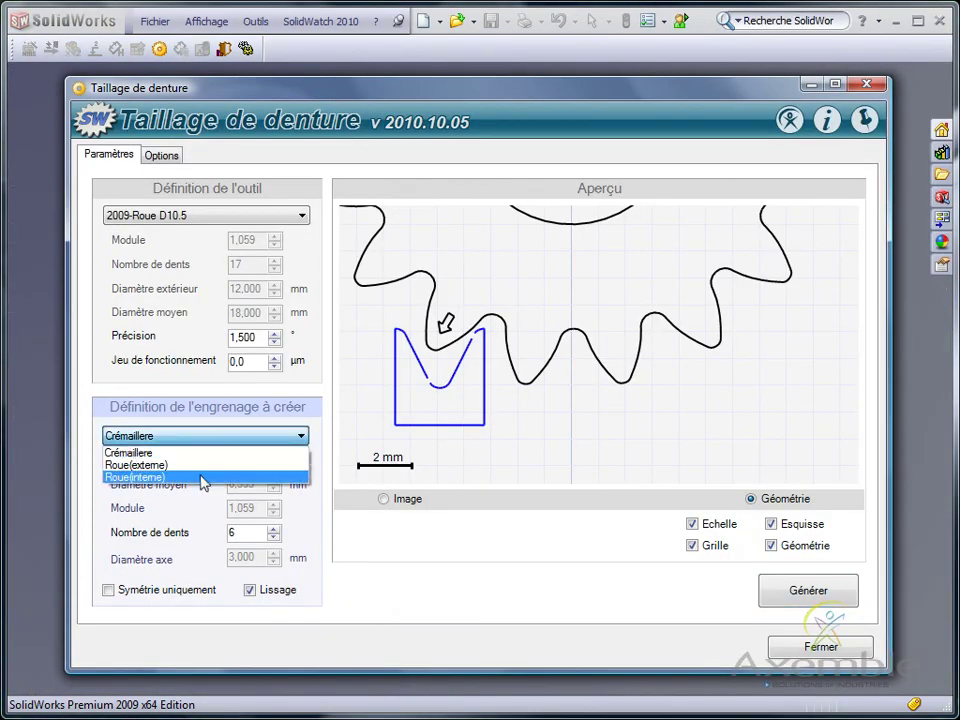
left_click(207, 477)
scroll(557, 321, "down", 3)
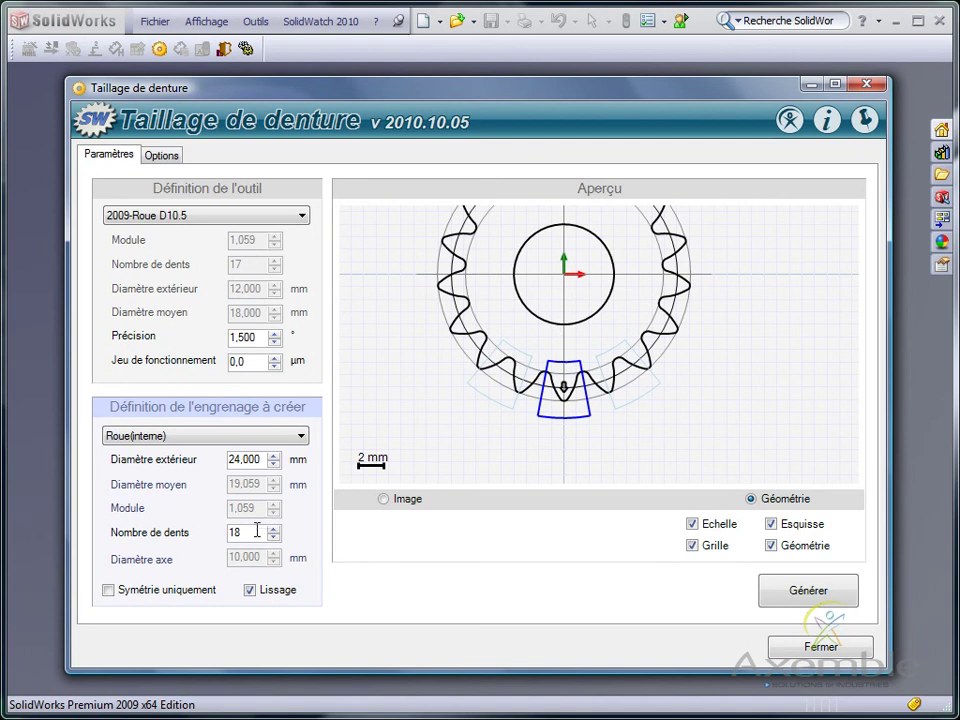
left_click_drag(261, 533, 157, 537)
type("48")
Step: Set the internal gear's outside diameter (Diamètre extérieur) to 60 mm
left_click(250, 457)
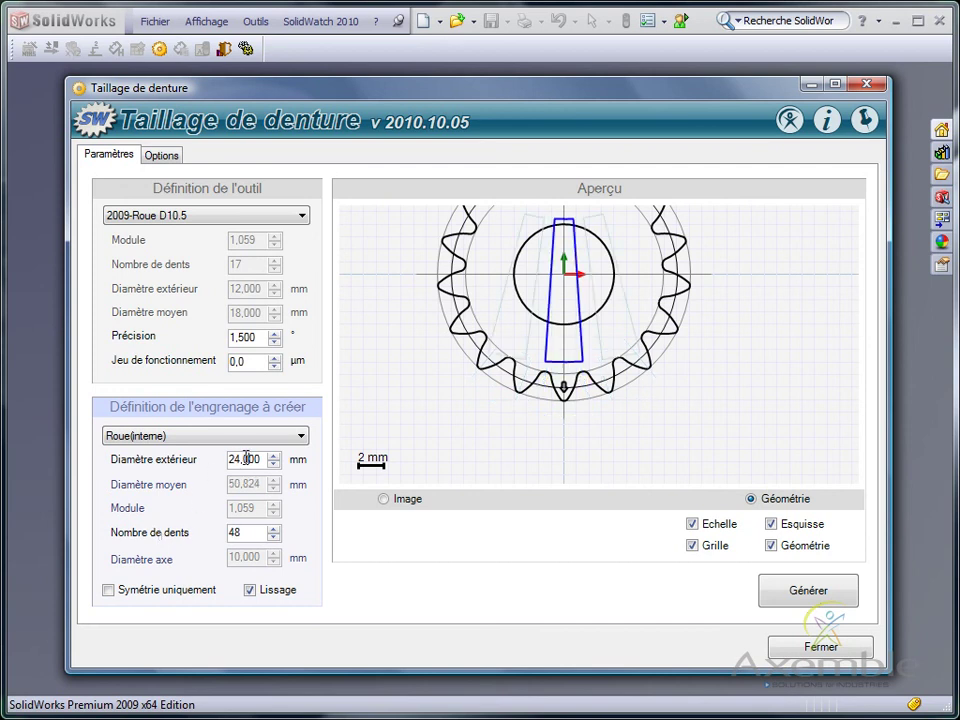
left_click(272, 456)
left_click(272, 456)
left_click(272, 456)
left_click(272, 456)
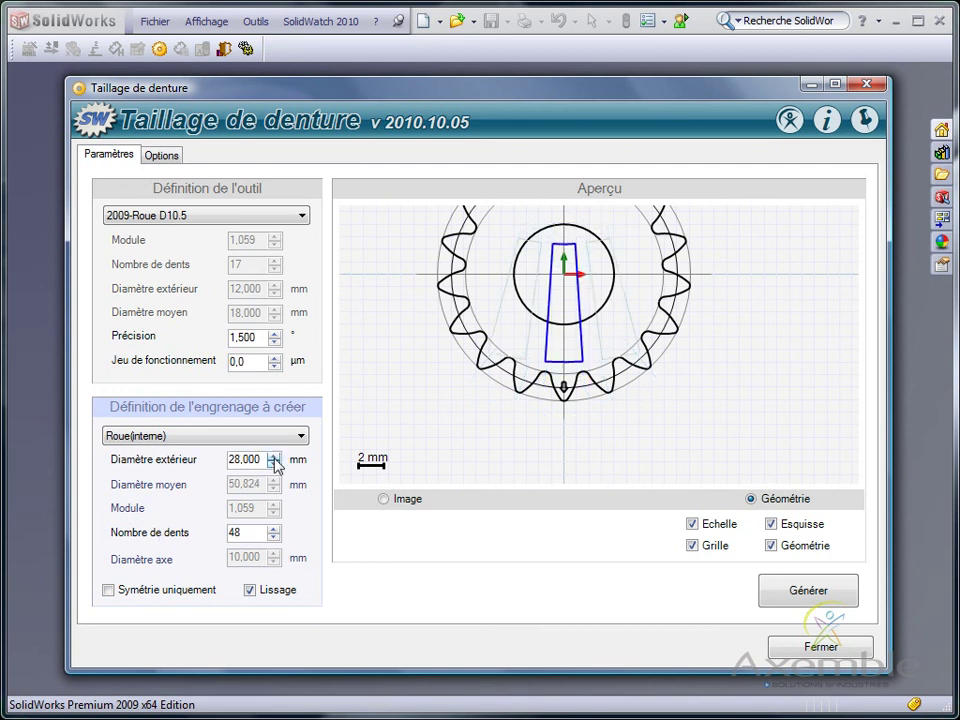
left_click_drag(245, 461, 178, 467)
type("60")
left_click(245, 531)
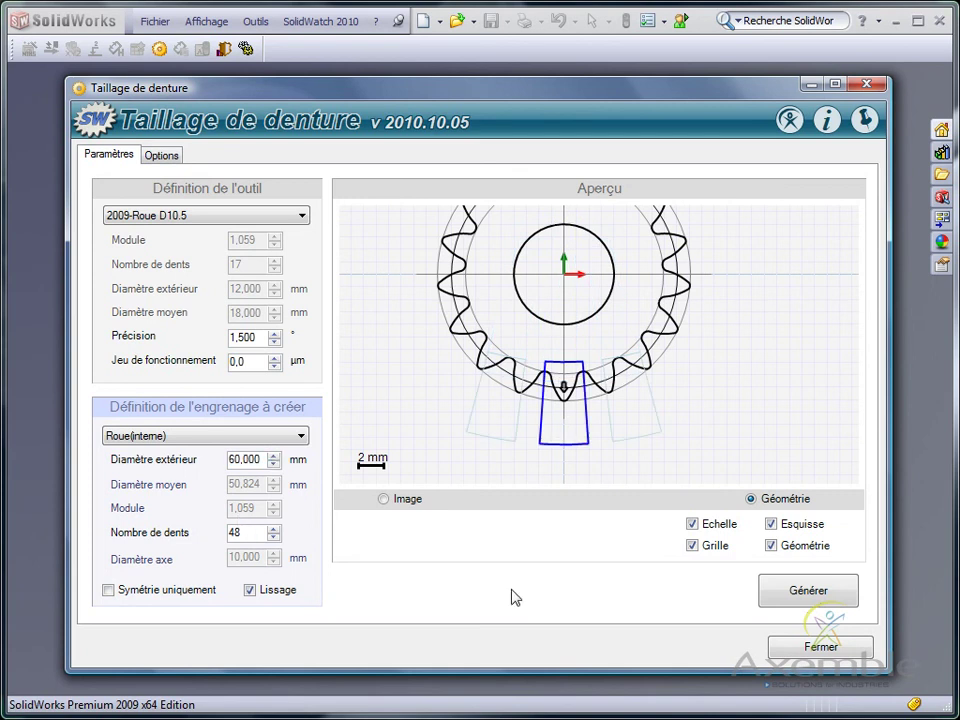
Step: Generate the internal gear part and examine its inner teeth face-on
left_click(833, 591)
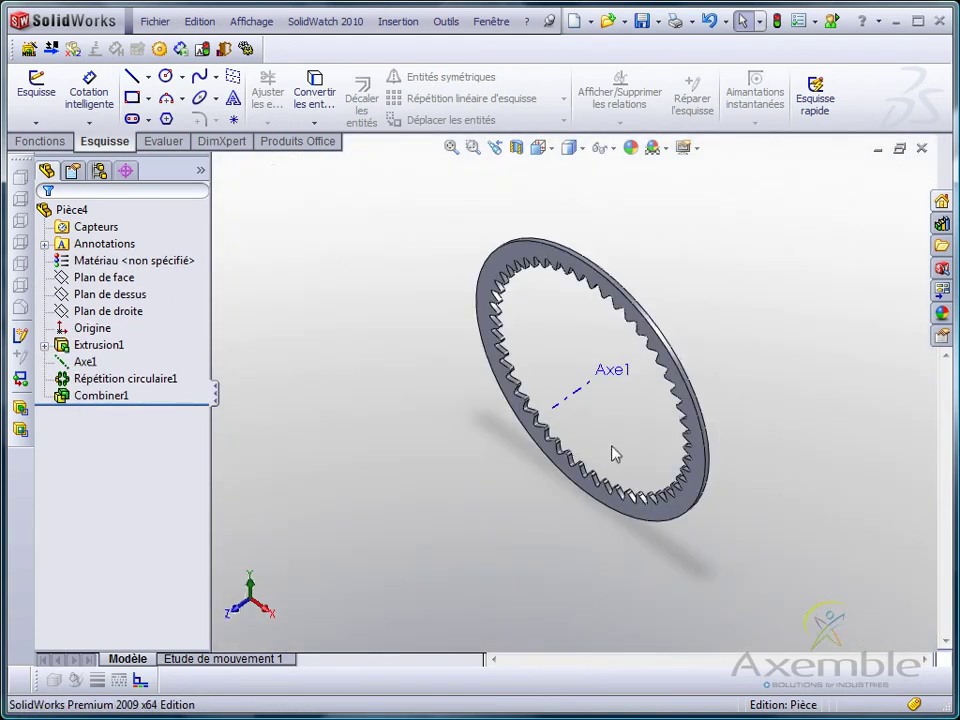
left_click(611, 447)
scroll(605, 442, "down", 4)
middle_click_drag(600, 448, 672, 369)
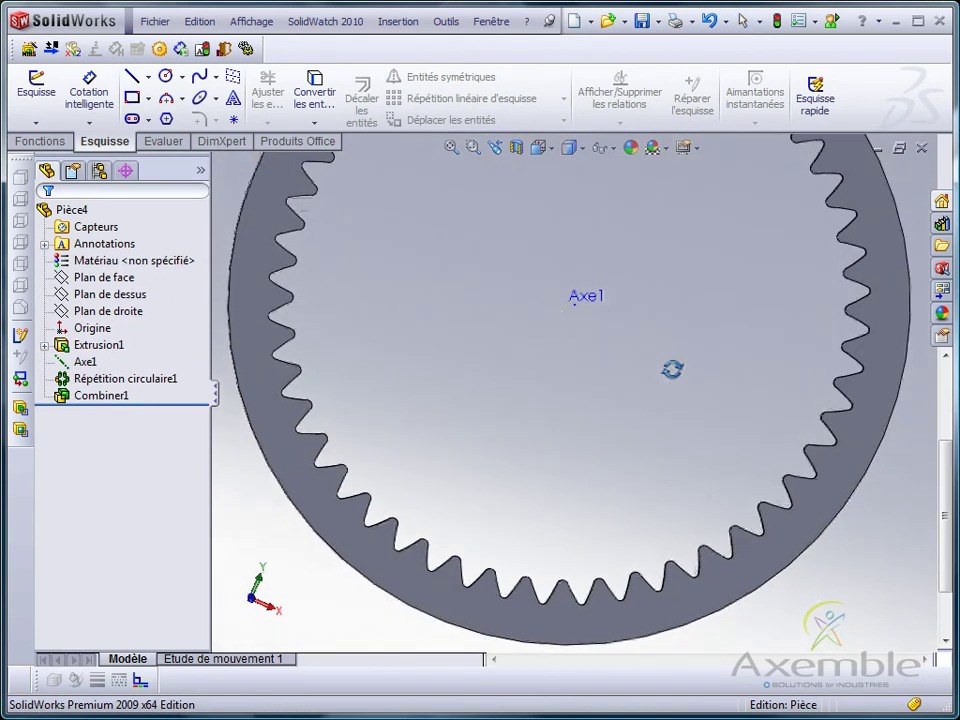
Step: Highlight the internal gear's circular pattern and its origin to examine the origin's position relative to the ring
scroll(672, 369, "up", 5)
left_click(152, 379)
left_click(100, 328)
scroll(598, 318, "down", 3)
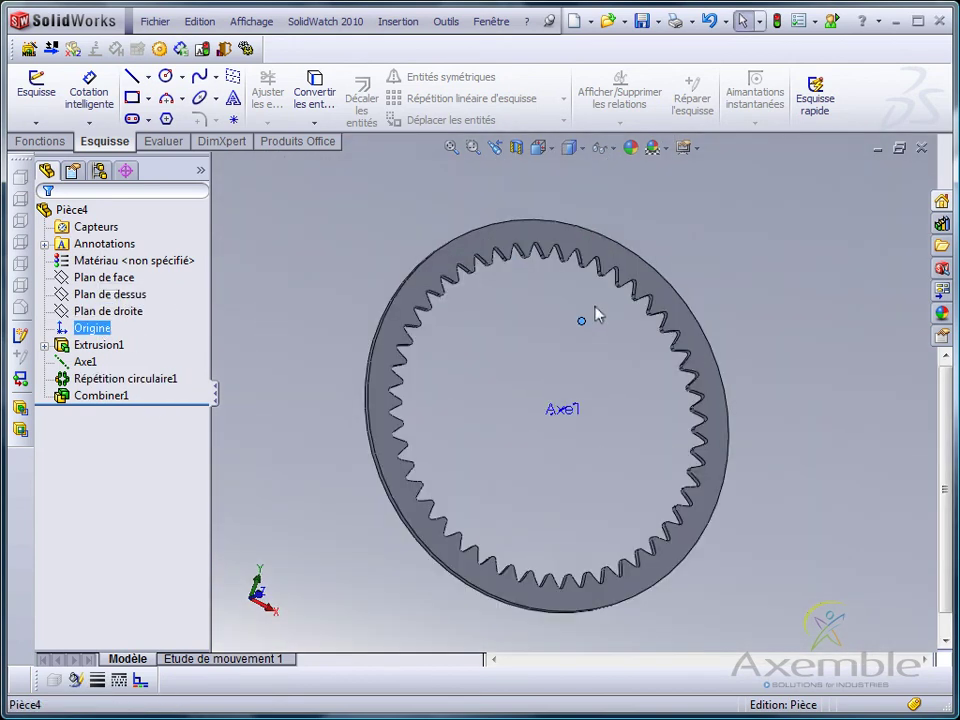